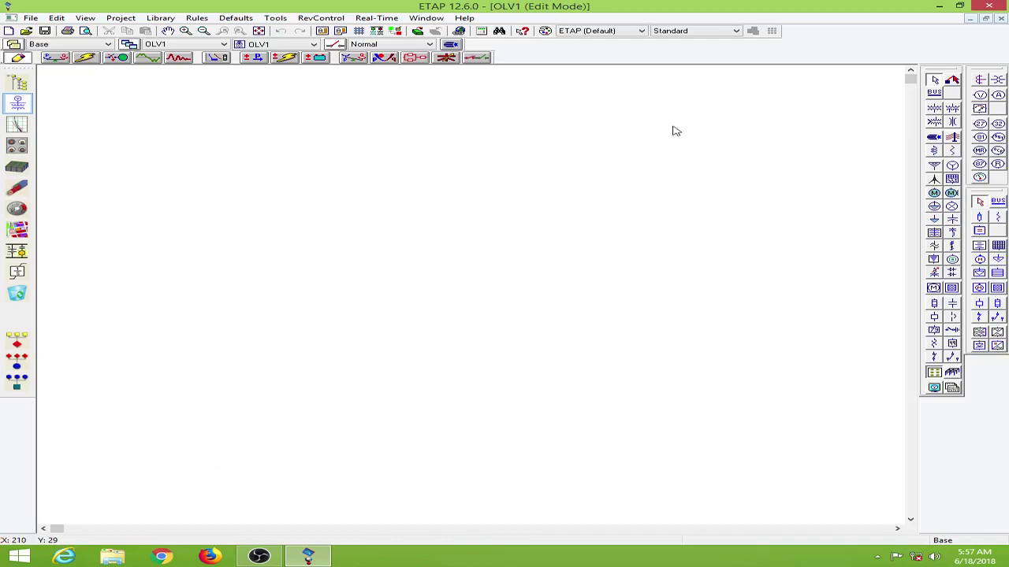
Turn on grid lines on the empty OLV1 one-line diagram canvas.
{"action": "left_click", "coordinate": [359, 32]}
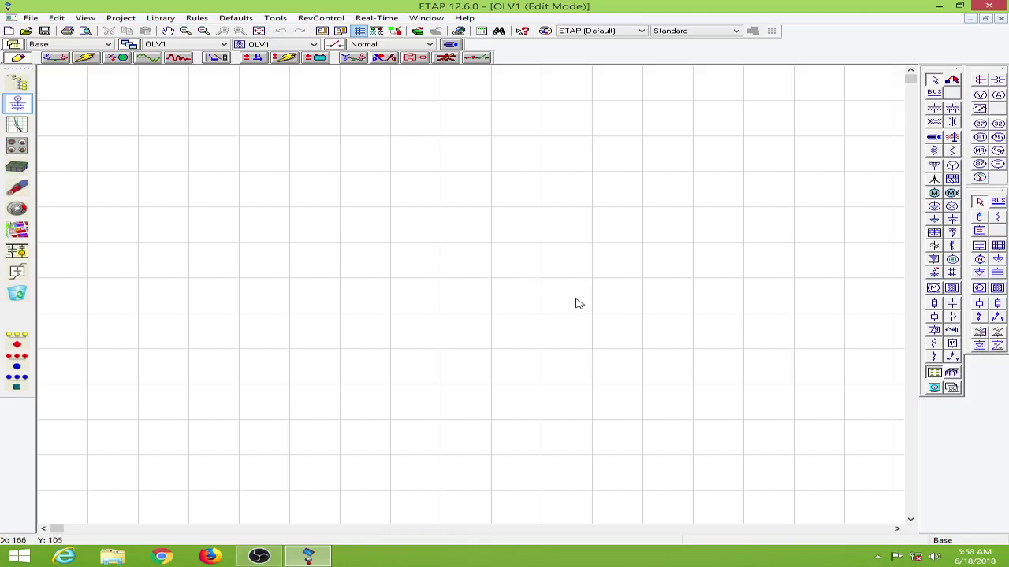
Place power grid U1, a transmission line and transformer T1 stacked top to bottom.
{"action": "left_click", "coordinate": [934, 167]}
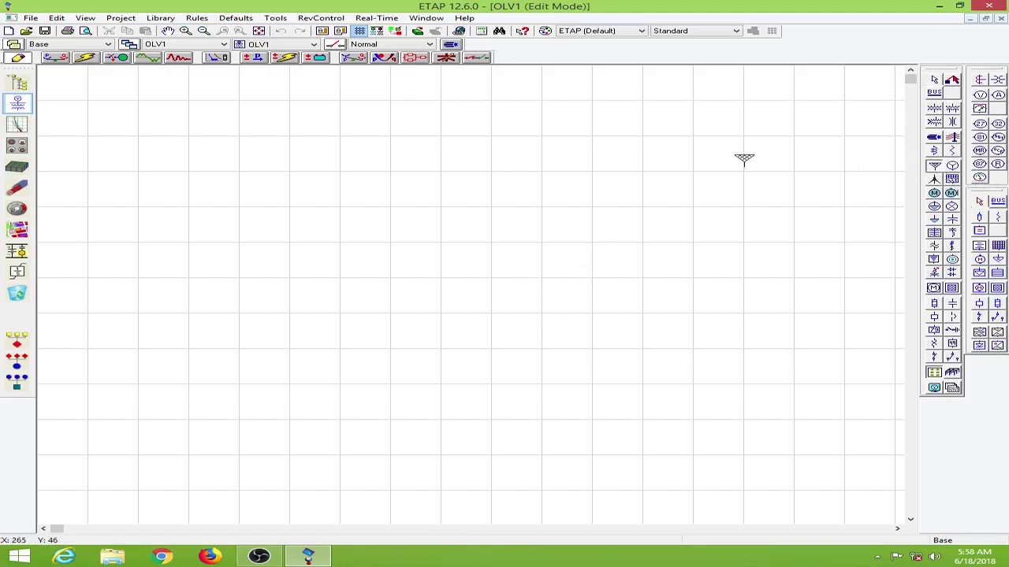
{"action": "left_click", "coordinate": [441, 136]}
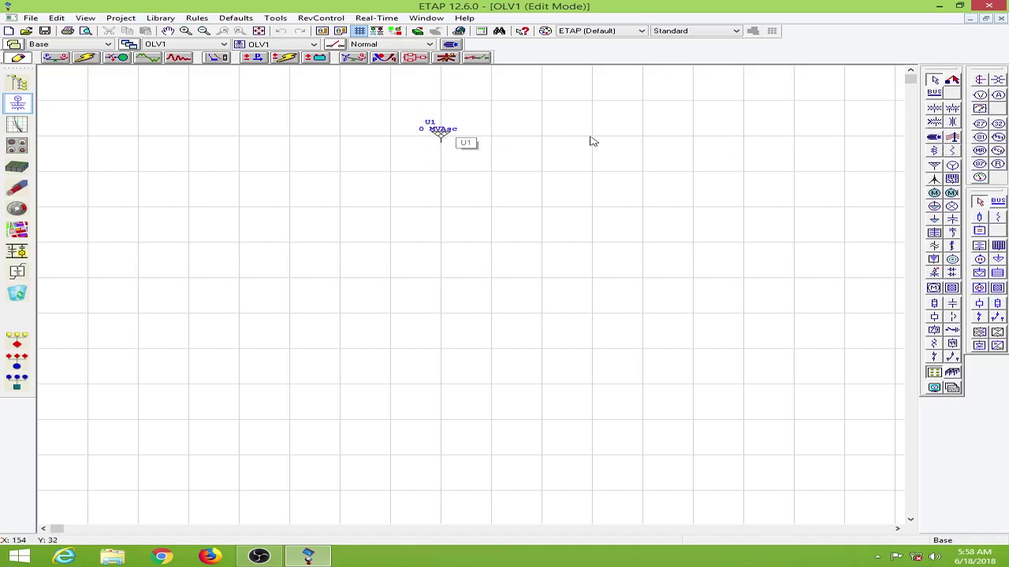
{"action": "left_click", "coordinate": [952, 139]}
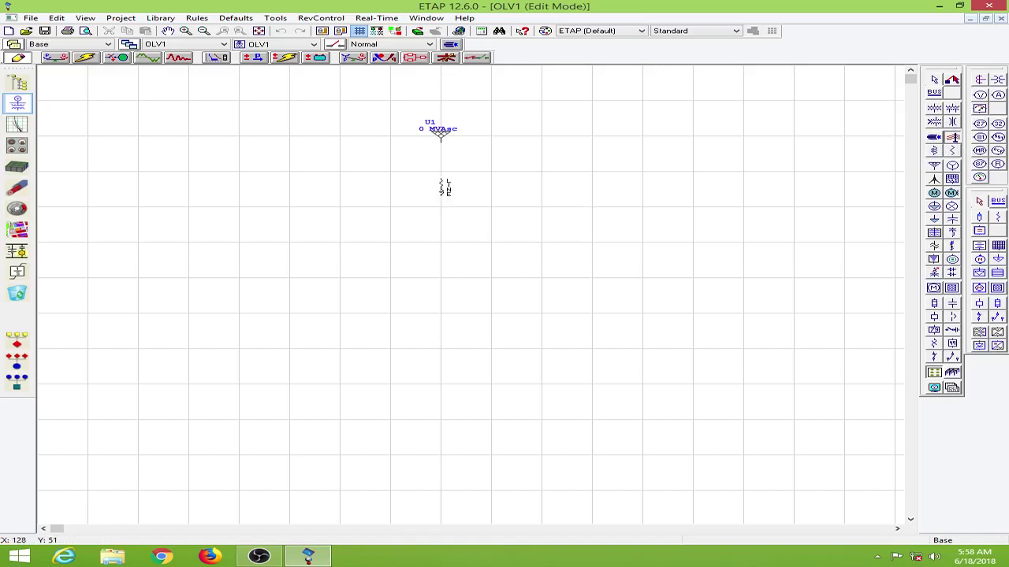
{"action": "left_click", "coordinate": [441, 188]}
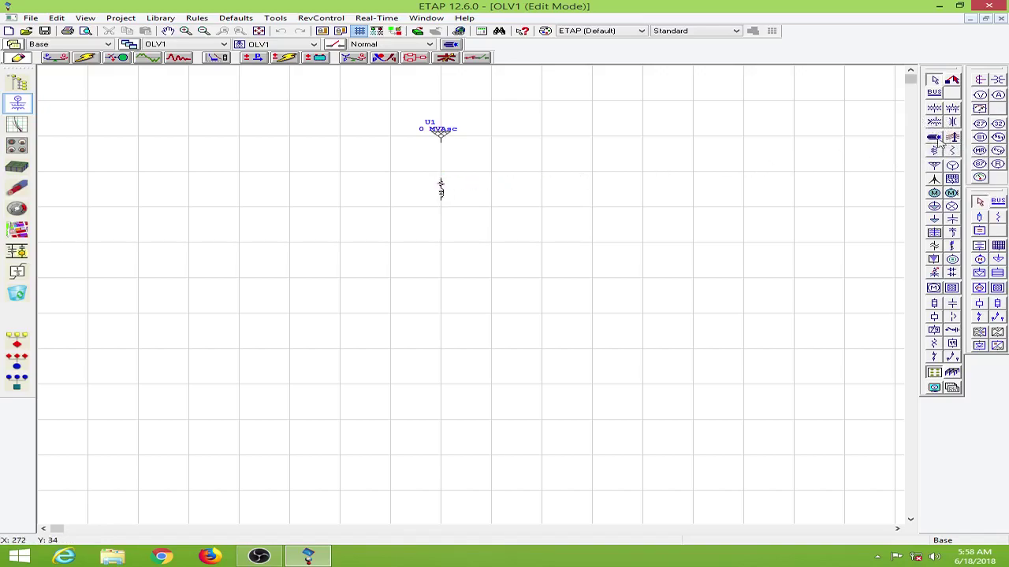
{"action": "left_click", "coordinate": [934, 109]}
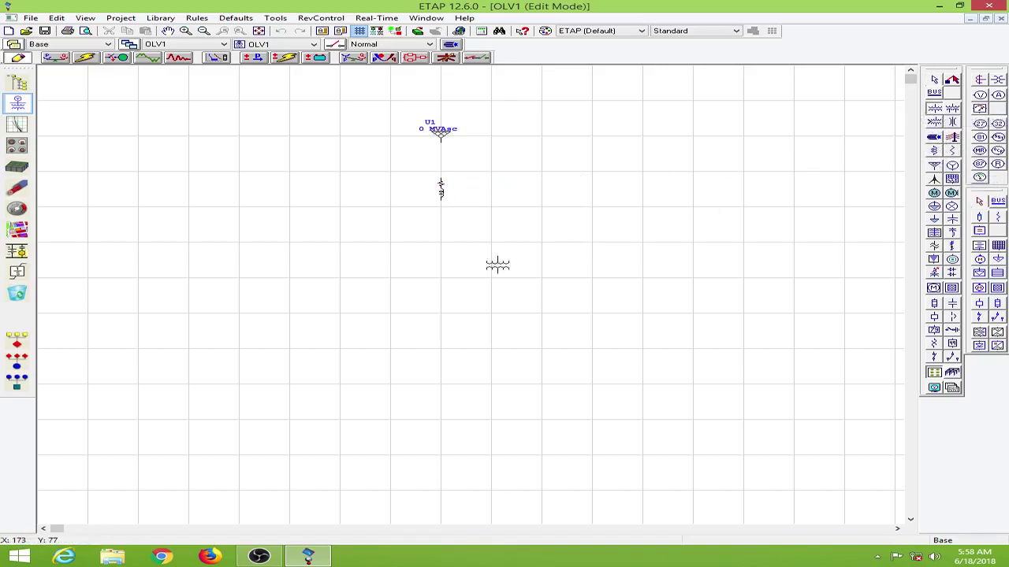
{"action": "left_click", "coordinate": [441, 254]}
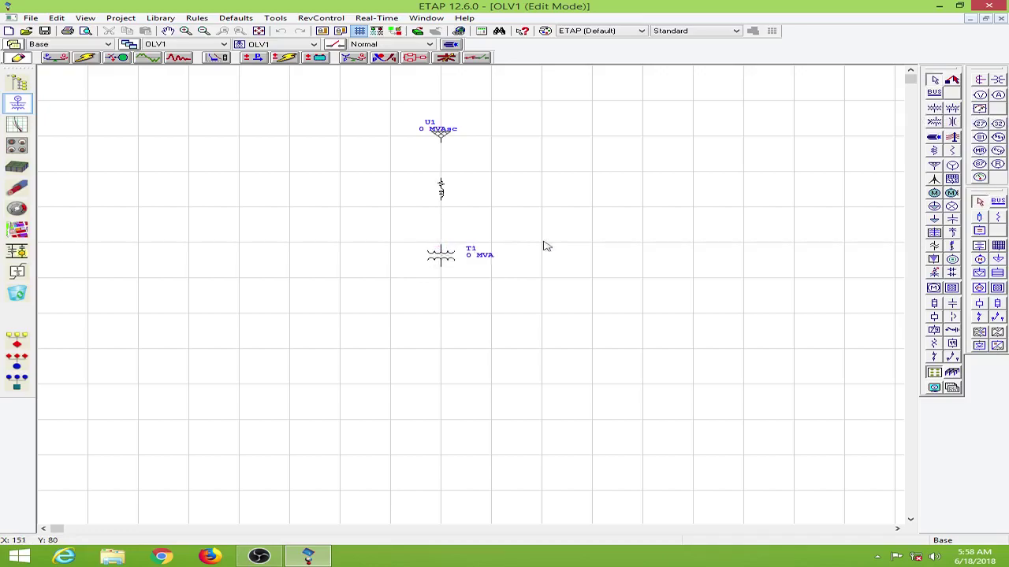
Add Cable1 below T1 and lumped load Lump1 below Cable1.
{"action": "left_click", "coordinate": [934, 149]}
{"action": "left_click", "coordinate": [398, 334]}
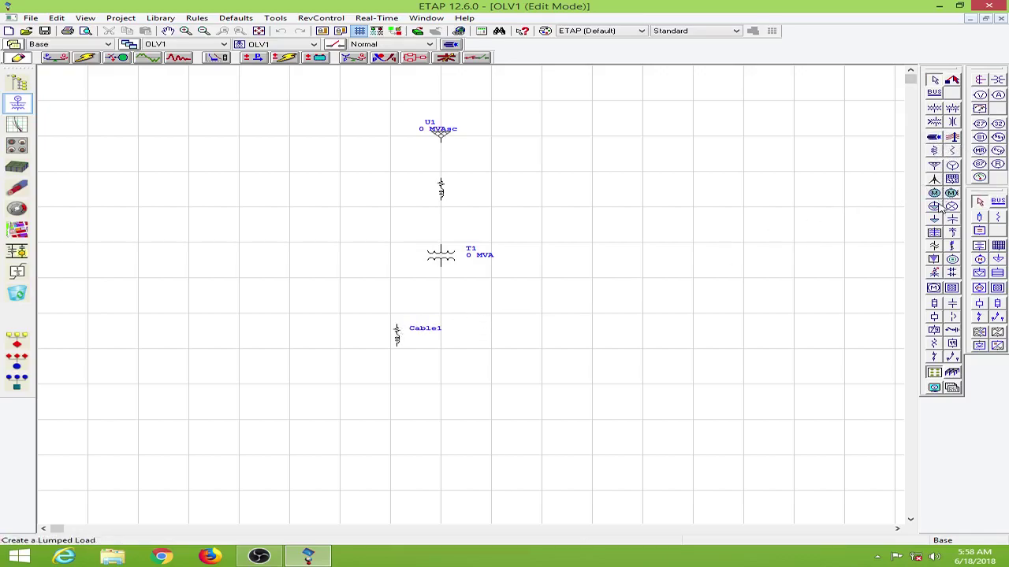
{"action": "left_click", "coordinate": [934, 206]}
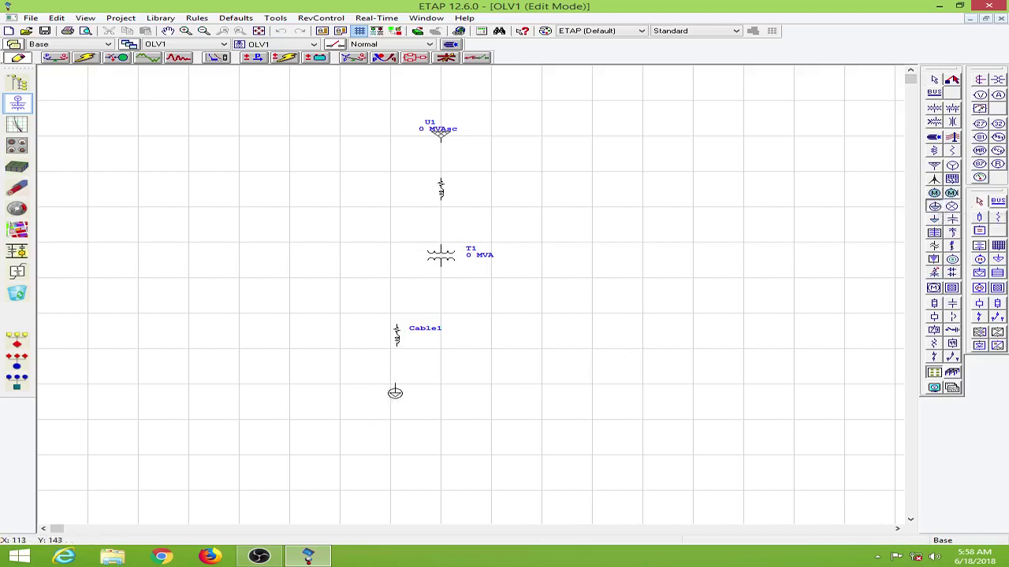
{"action": "left_click", "coordinate": [331, 392]}
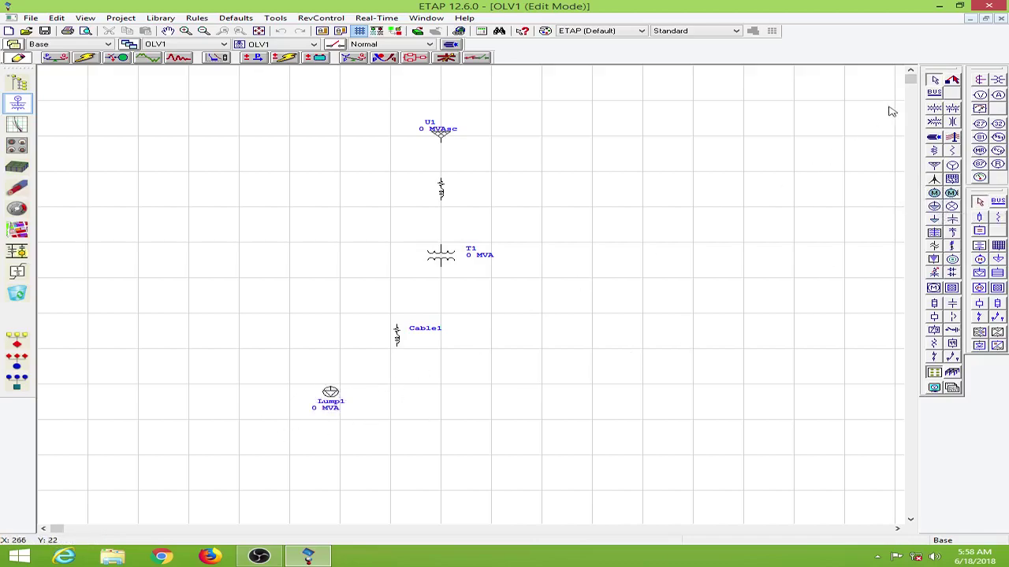
Place Bus1 below U1, Bus2 below the line, Bus3 below T1 and Bus4 below Cable1.
{"action": "left_click", "coordinate": [937, 94]}
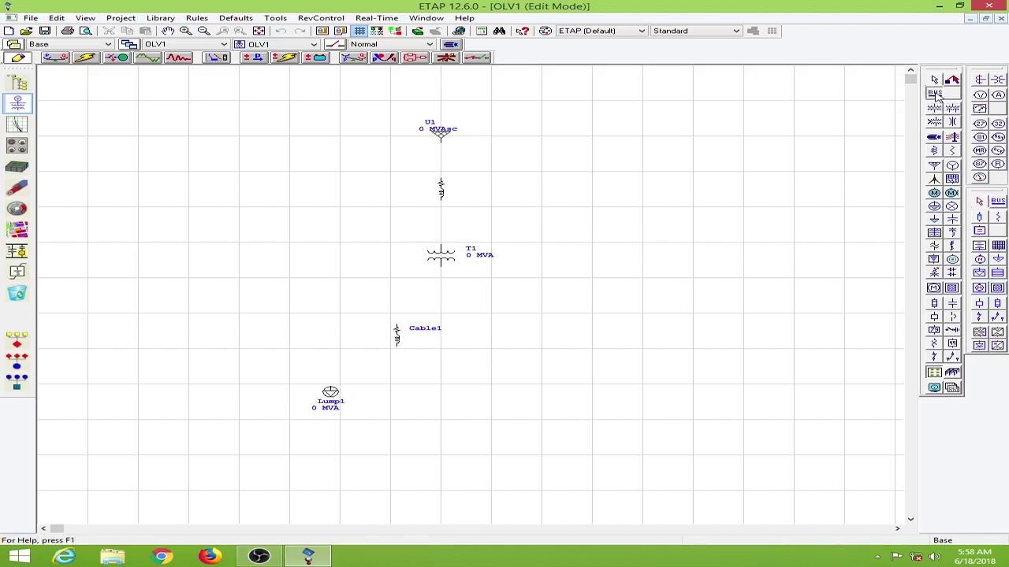
{"action": "left_click", "coordinate": [442, 158]}
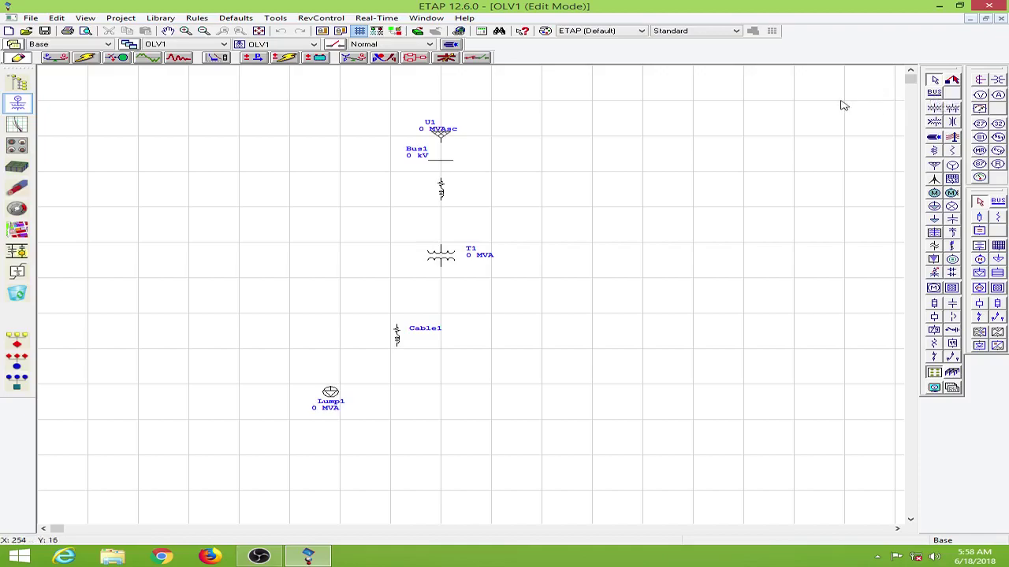
{"action": "left_click", "coordinate": [935, 93]}
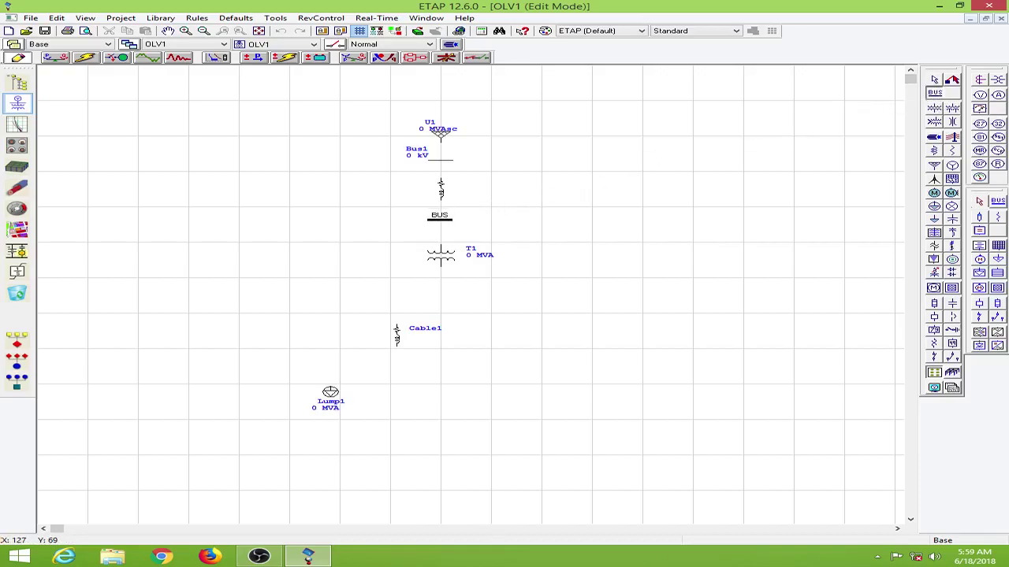
{"action": "left_click", "coordinate": [439, 219]}
{"action": "left_click", "coordinate": [439, 286]}
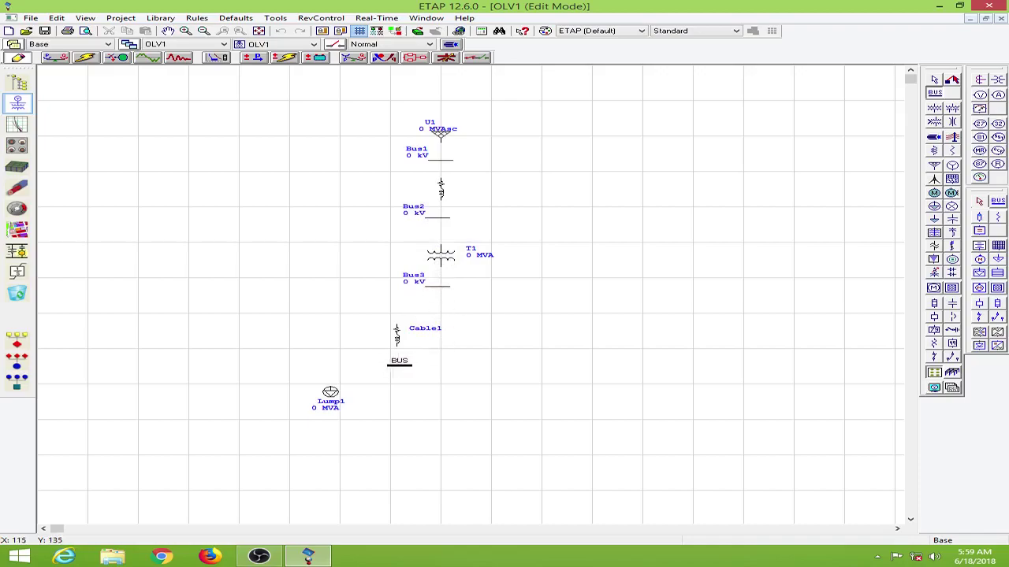
{"action": "left_click", "coordinate": [393, 364]}
{"action": "key", "text": "Escape"}
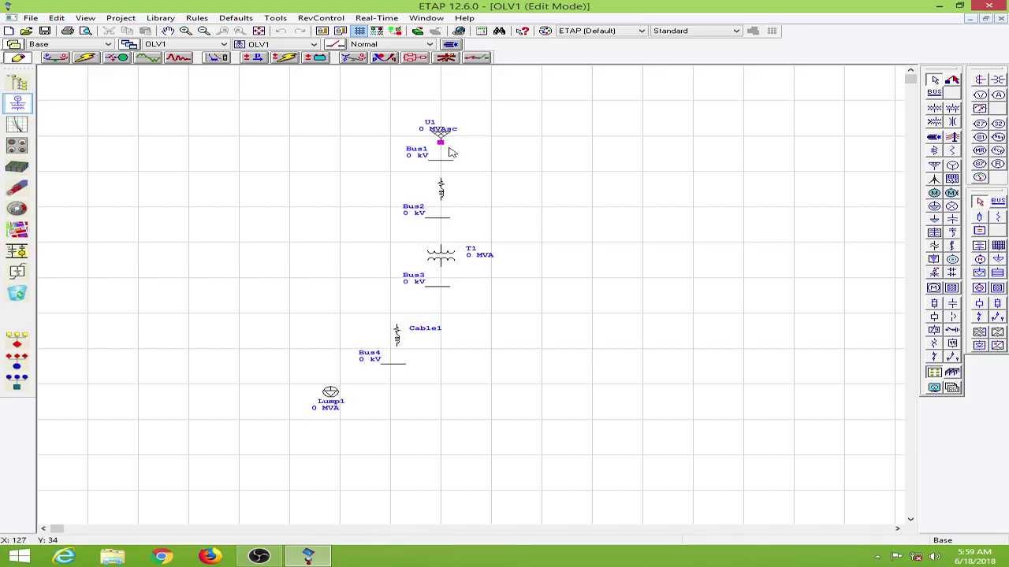
Connect U1 to Bus1, then wire Line1 between Bus1 and Bus2.
{"action": "left_click_drag", "start_coordinate": [443, 152], "coordinate": [442, 164]}
{"action": "left_click_drag", "start_coordinate": [442, 163], "coordinate": [442, 163]}
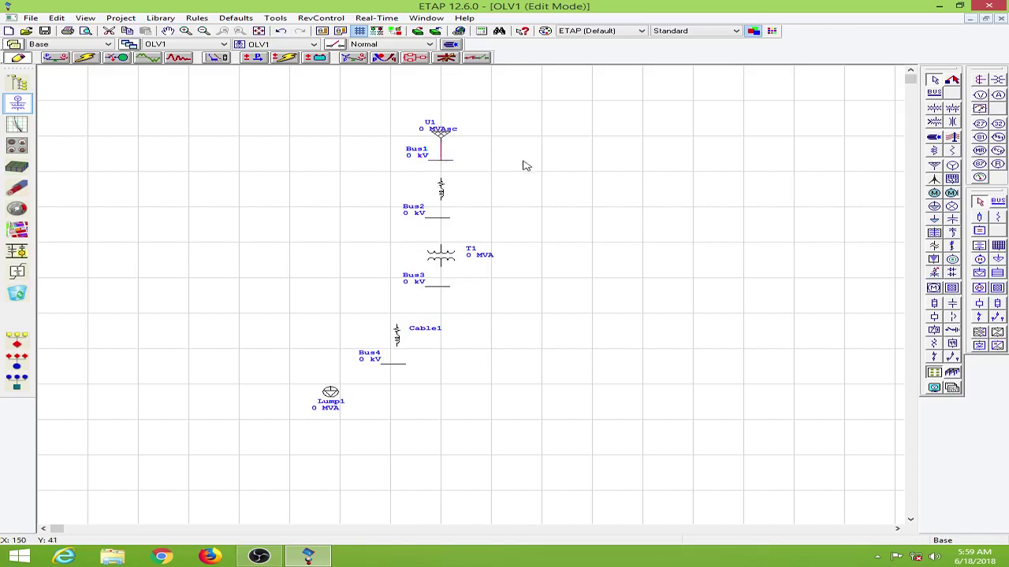
{"action": "left_click", "coordinate": [443, 193]}
{"action": "left_click_drag", "start_coordinate": [438, 180], "coordinate": [438, 170]}
{"action": "left_click_drag", "start_coordinate": [445, 179], "coordinate": [441, 191]}
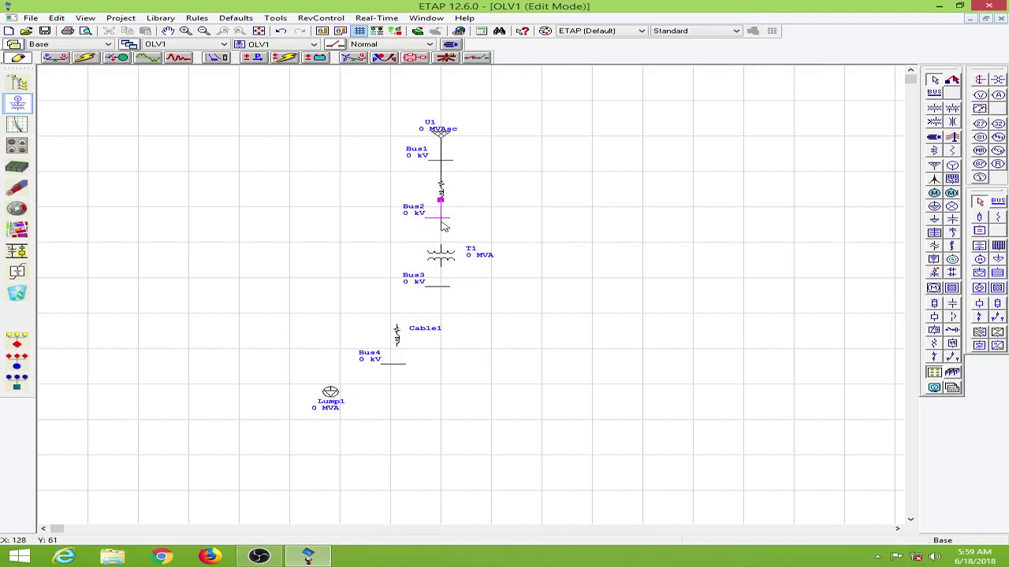
Wire T1 between Bus2 and Bus3, Cable1 between Bus3 and Bus4, and Lump1 to Bus4.
{"action": "left_click_drag", "start_coordinate": [444, 223], "coordinate": [441, 245]}
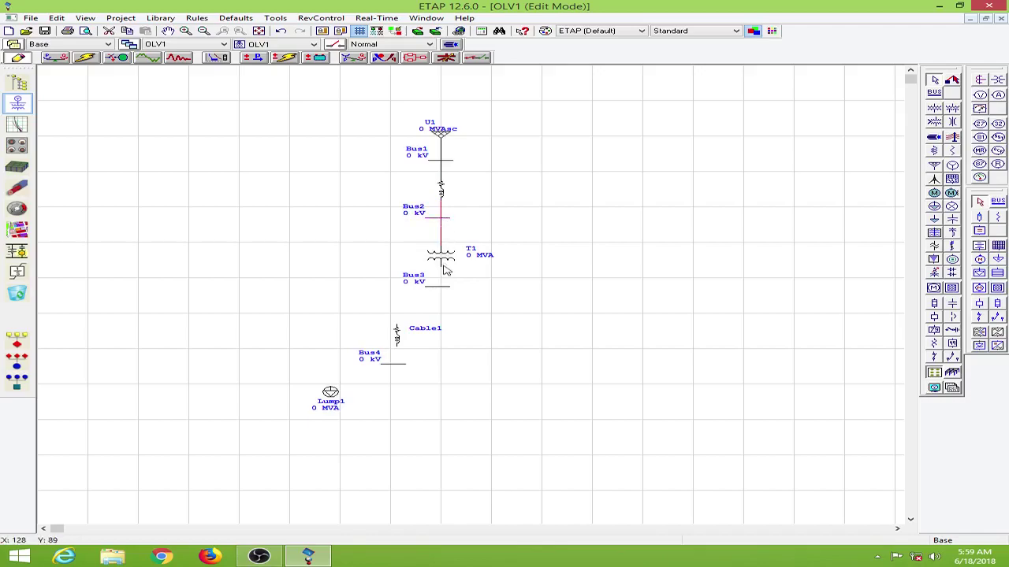
{"action": "left_click_drag", "start_coordinate": [445, 270], "coordinate": [444, 294]}
{"action": "left_click_drag", "start_coordinate": [397, 326], "coordinate": [443, 291]}
{"action": "left_click_drag", "start_coordinate": [402, 368], "coordinate": [396, 364]}
{"action": "left_click_drag", "start_coordinate": [330, 387], "coordinate": [396, 364]}
{"action": "left_click", "coordinate": [599, 282]}
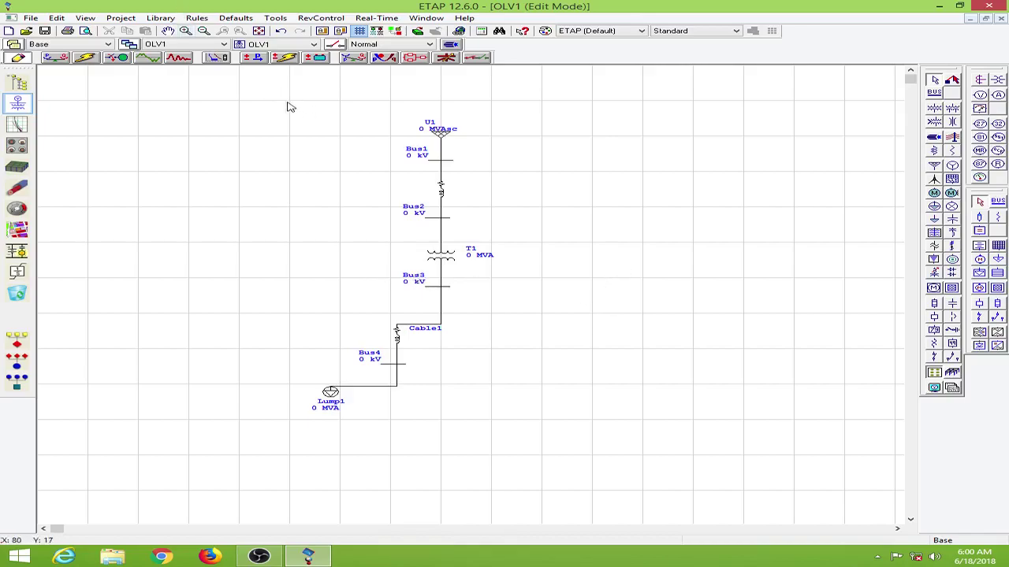
Select the entire diagram and apply vertical centre alignment to put it in one column.
{"action": "left_click_drag", "start_coordinate": [289, 97], "coordinate": [554, 426]}
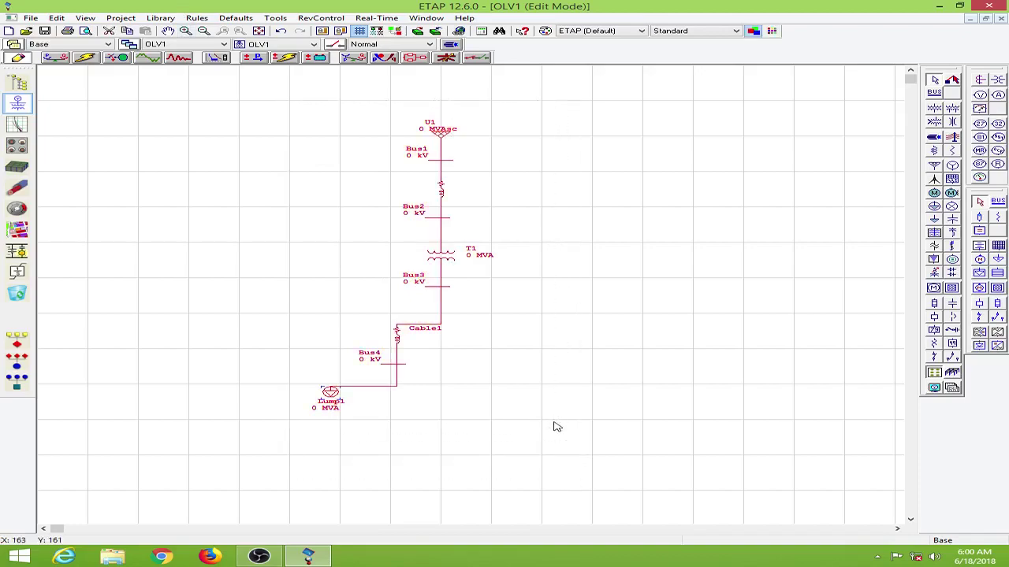
{"action": "right_click", "coordinate": [442, 246]}
{"action": "right_click", "coordinate": [418, 279]}
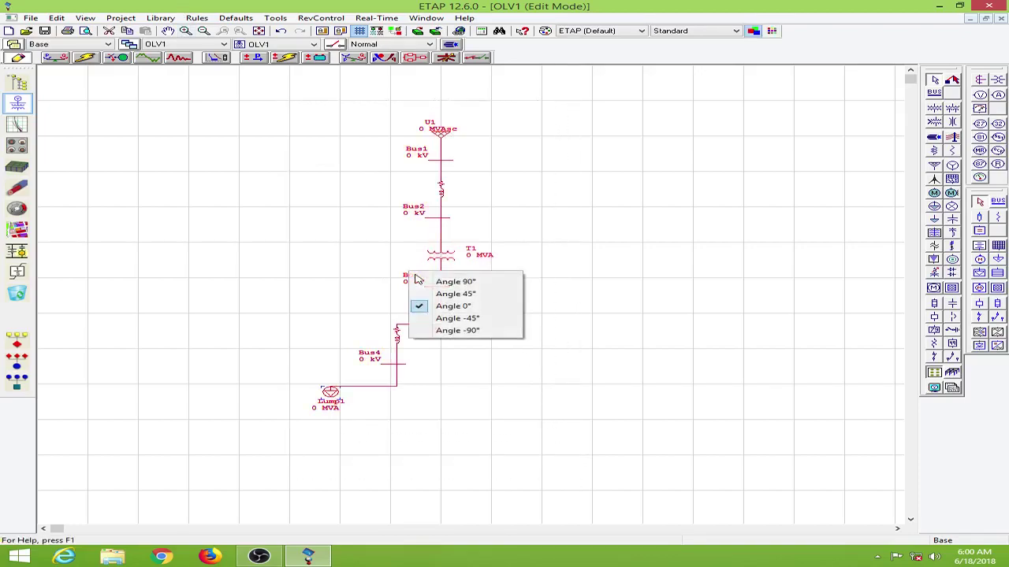
{"action": "right_click", "coordinate": [442, 202]}
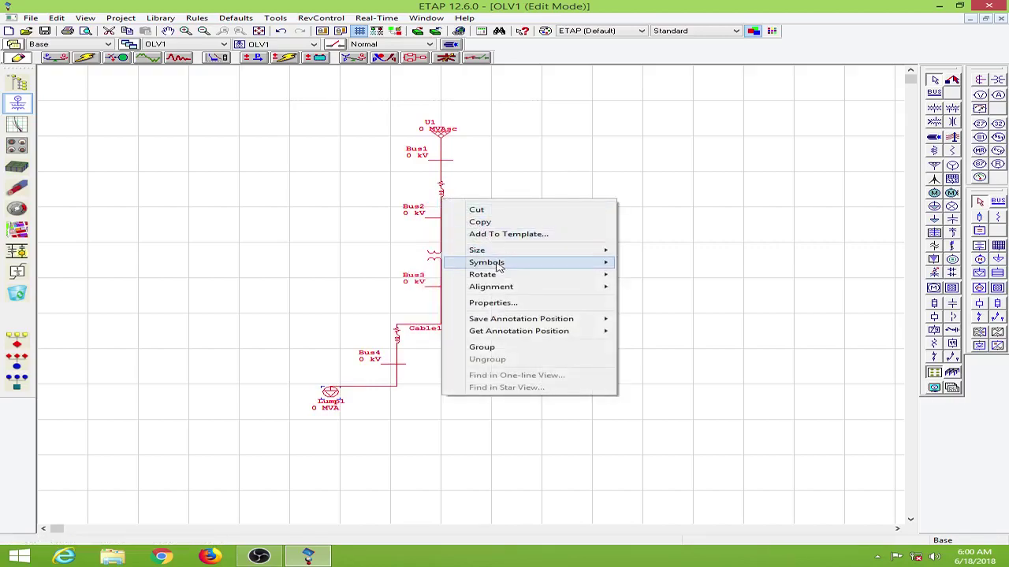
{"action": "mouse_move", "coordinate": [508, 294]}
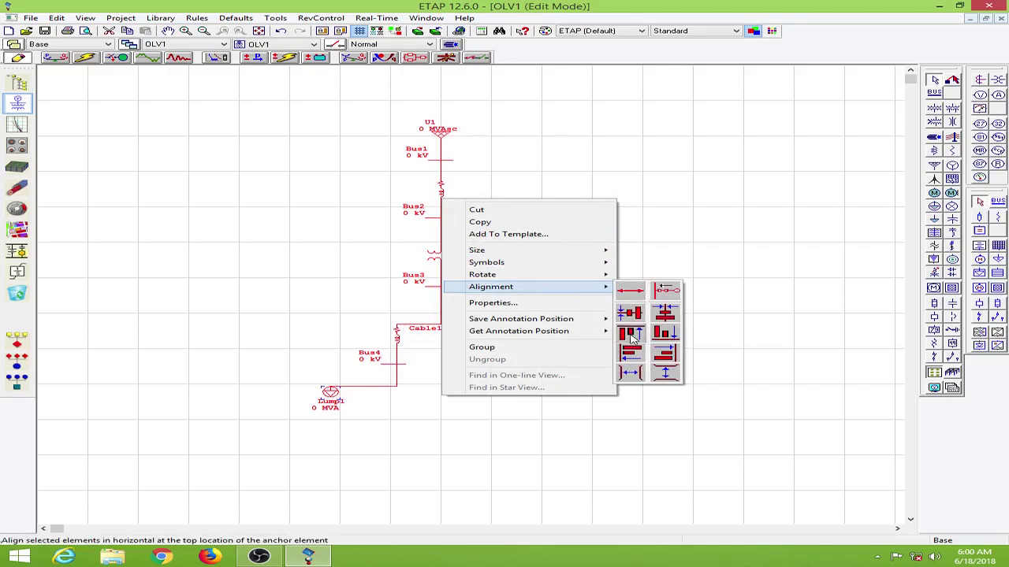
{"action": "left_click", "coordinate": [669, 314]}
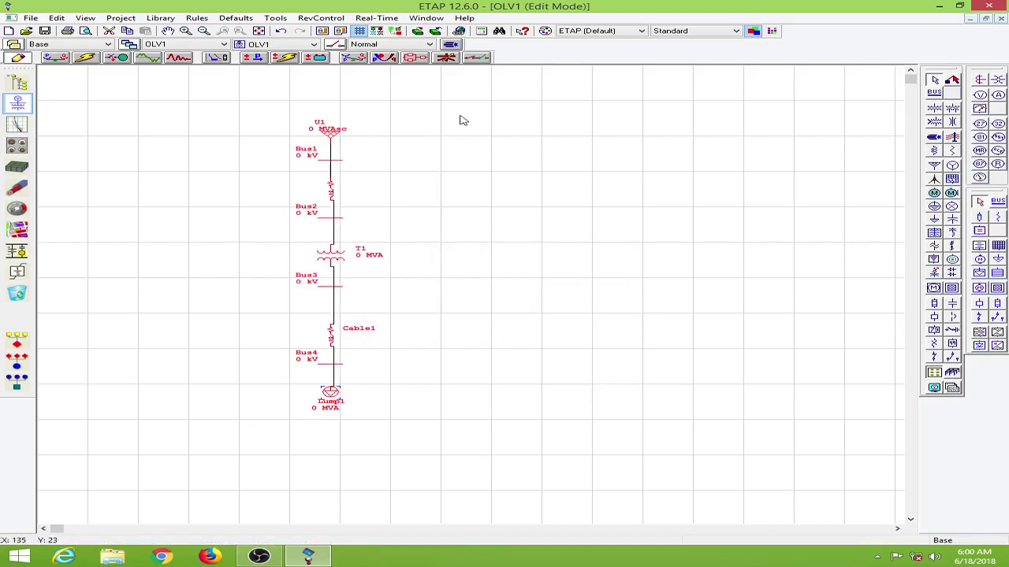
{"action": "left_click", "coordinate": [530, 344]}
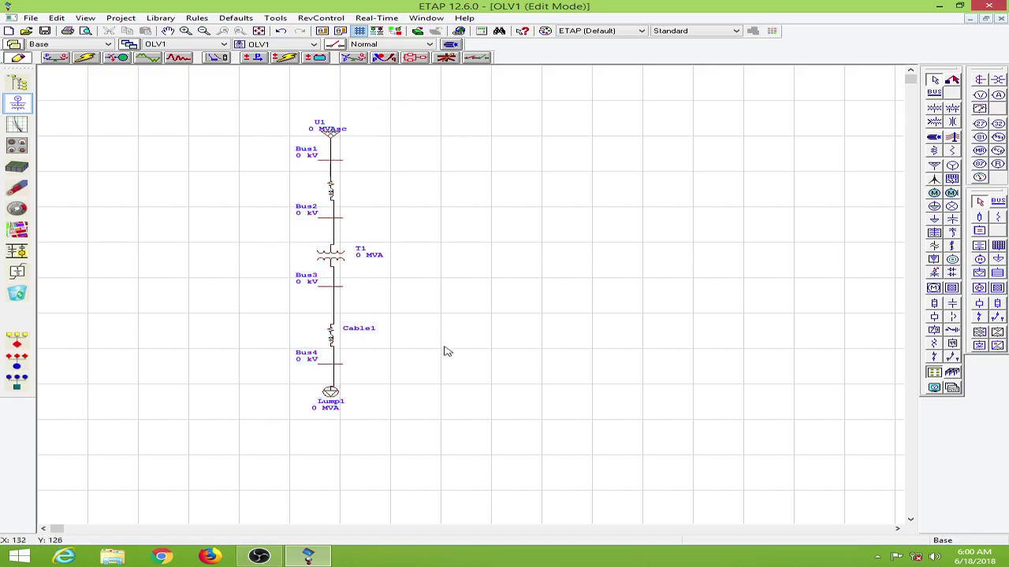
Nudge Lump1 lower and shift Cable1 and T1 slightly right onto the vertical line.
{"action": "left_click_drag", "start_coordinate": [330, 394], "coordinate": [333, 408]}
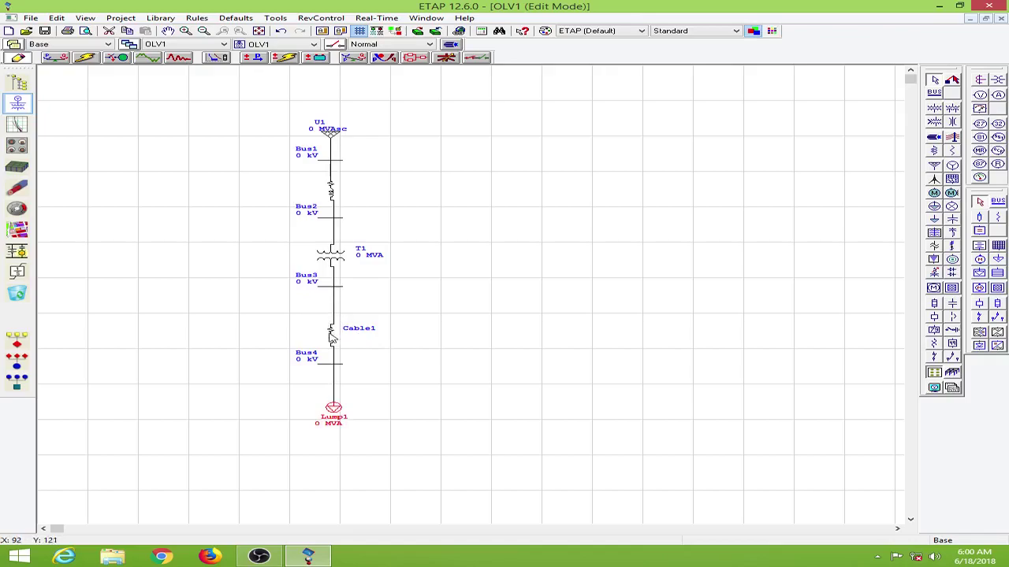
{"action": "left_click_drag", "start_coordinate": [331, 337], "coordinate": [333, 337]}
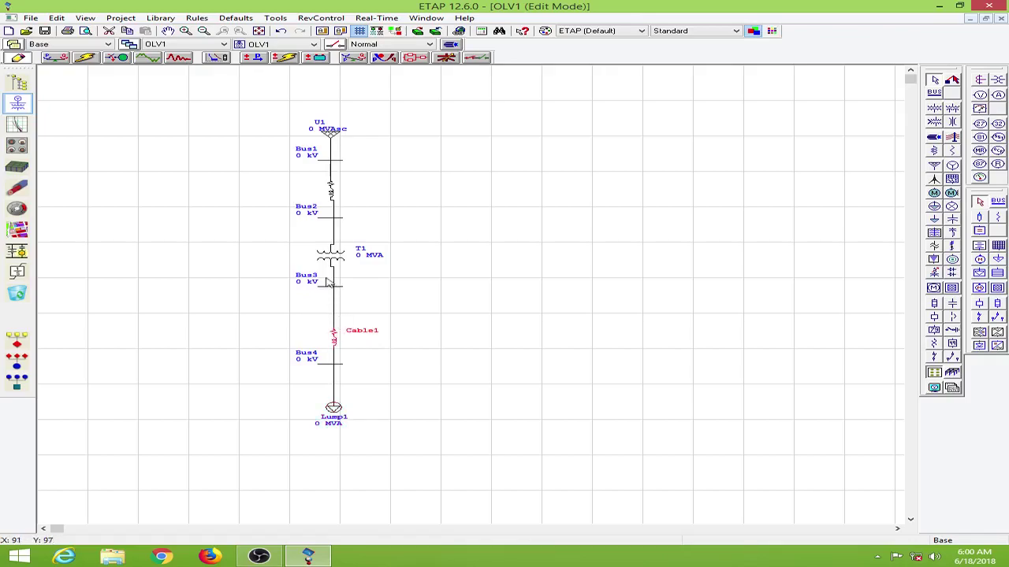
{"action": "left_click_drag", "start_coordinate": [339, 262], "coordinate": [339, 258]}
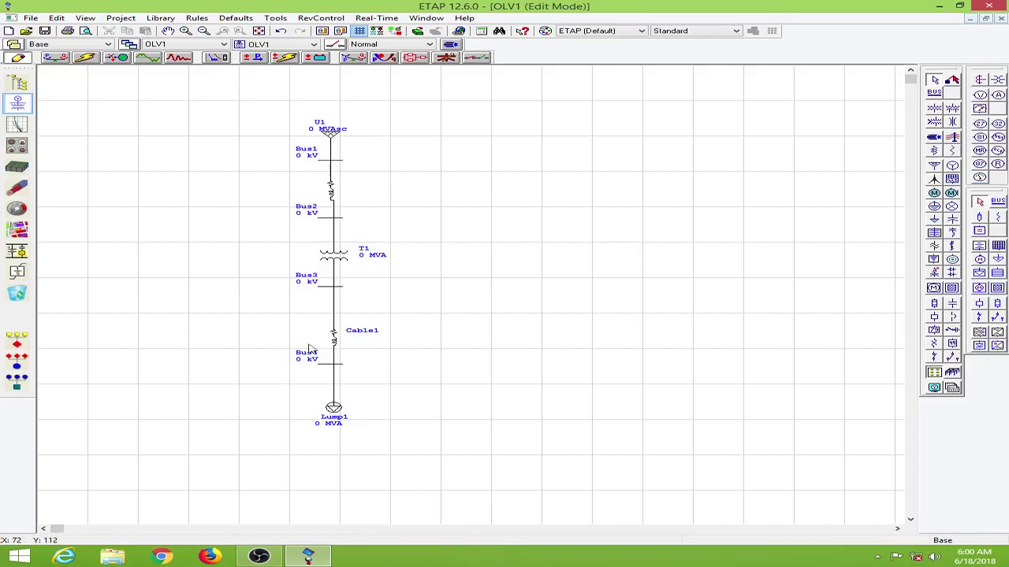
Box-select the Cable1, Bus4 and Lump1 branch below Bus3.
{"action": "left_click_drag", "start_coordinate": [266, 315], "coordinate": [417, 428]}
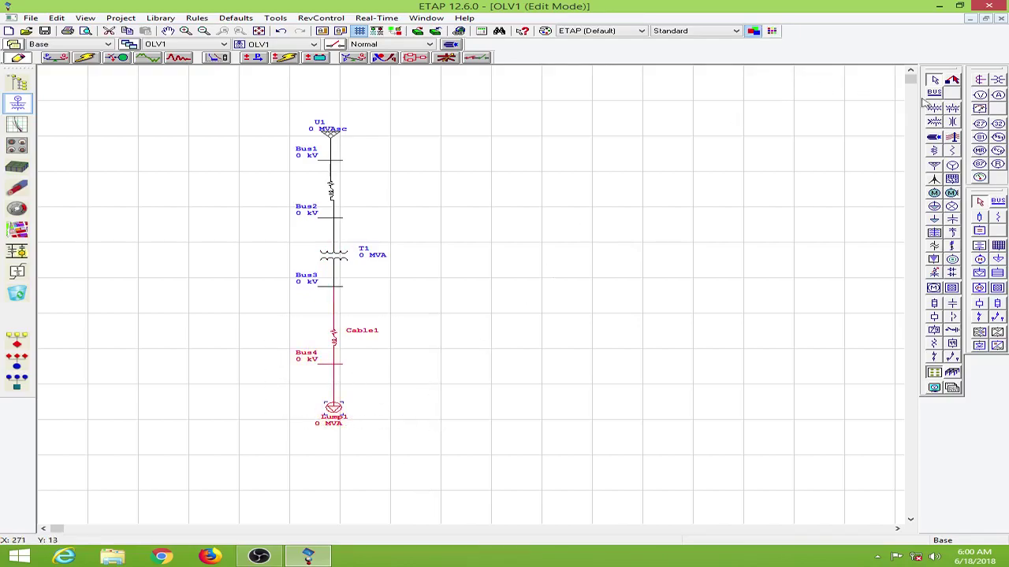
{"action": "left_click", "coordinate": [292, 327]}
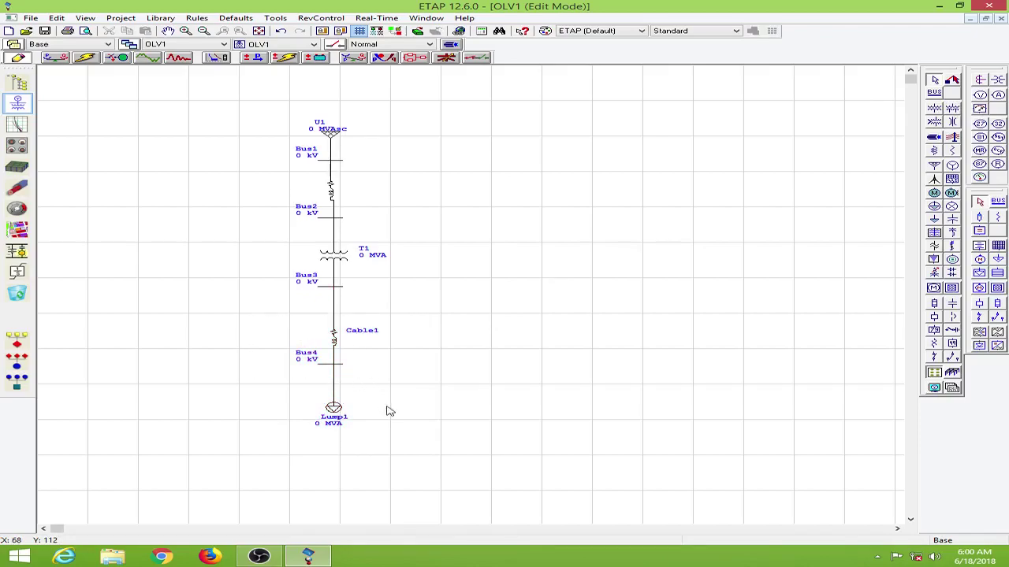
{"action": "left_click_drag", "start_coordinate": [389, 411], "coordinate": [413, 442]}
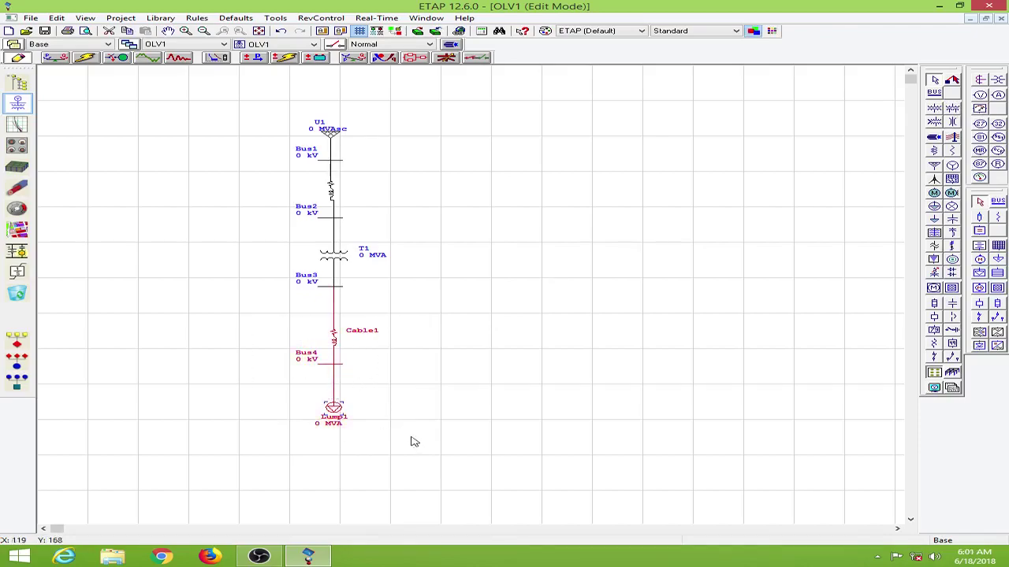
Save the selected Cable1–Bus4–Lump1 branch as the OLV template 'Template - #3'.
{"action": "left_click", "coordinate": [436, 32]}
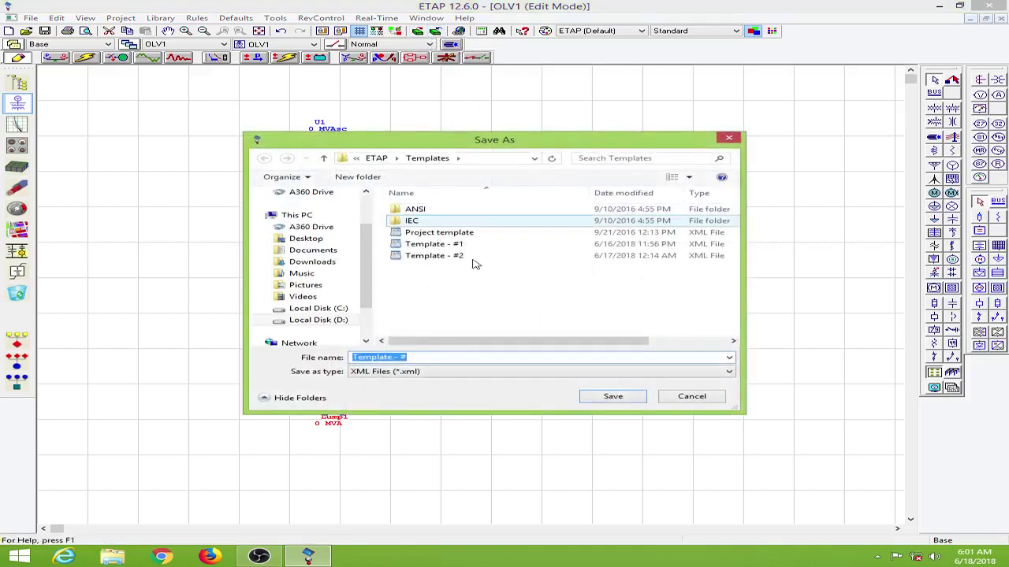
{"action": "left_click", "coordinate": [430, 358]}
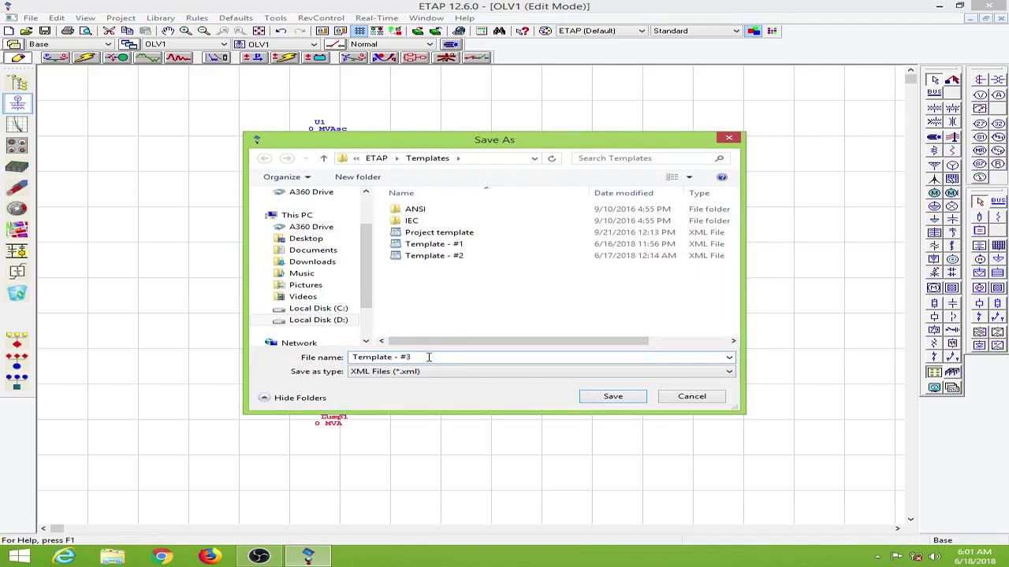
{"action": "left_click", "coordinate": [612, 397]}
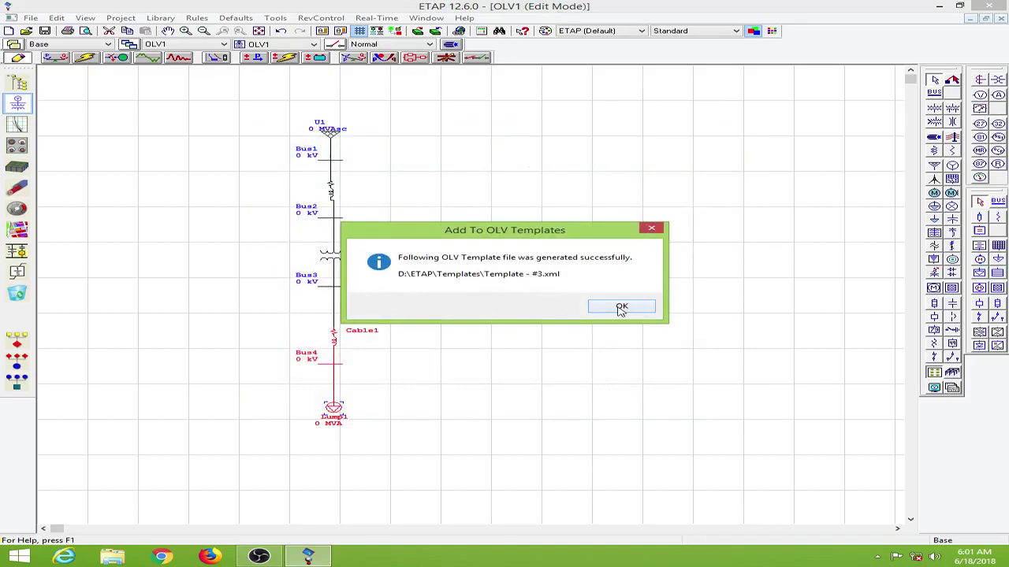
{"action": "left_click", "coordinate": [621, 308]}
{"action": "left_click", "coordinate": [482, 331]}
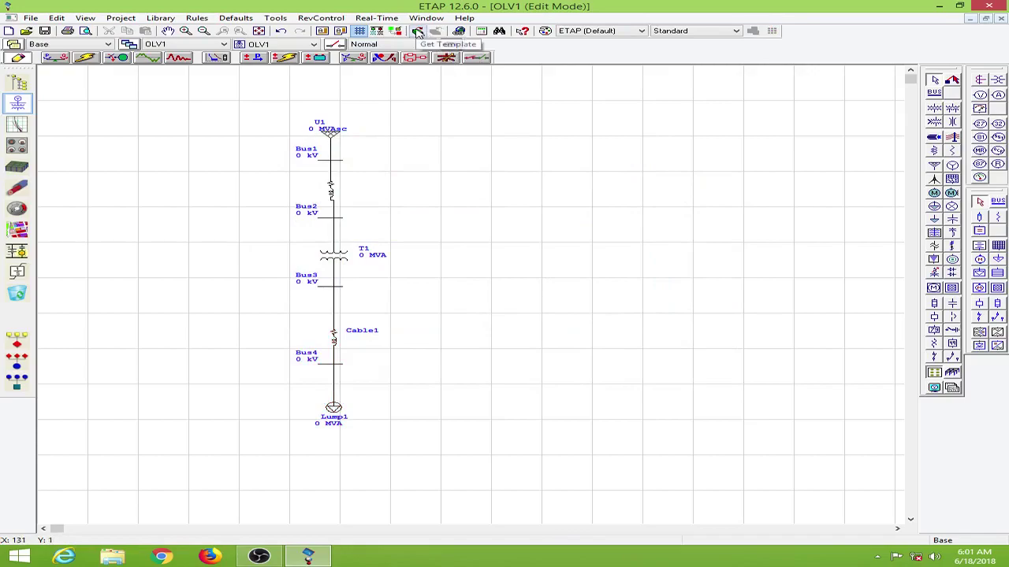
Insert Template - #3 onto the diagram via Get From Template.
{"action": "right_click", "coordinate": [412, 335]}
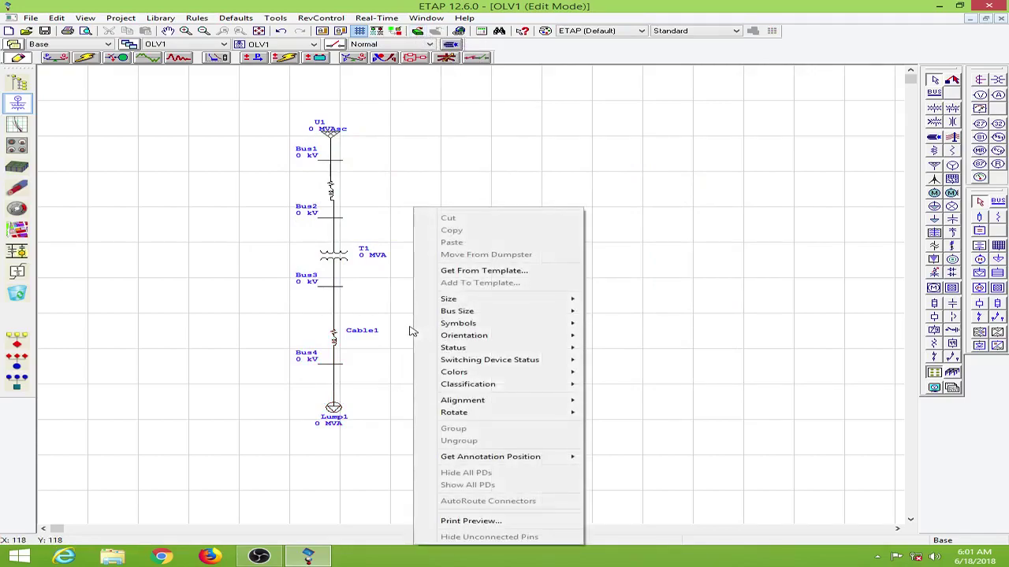
{"action": "left_click", "coordinate": [497, 273]}
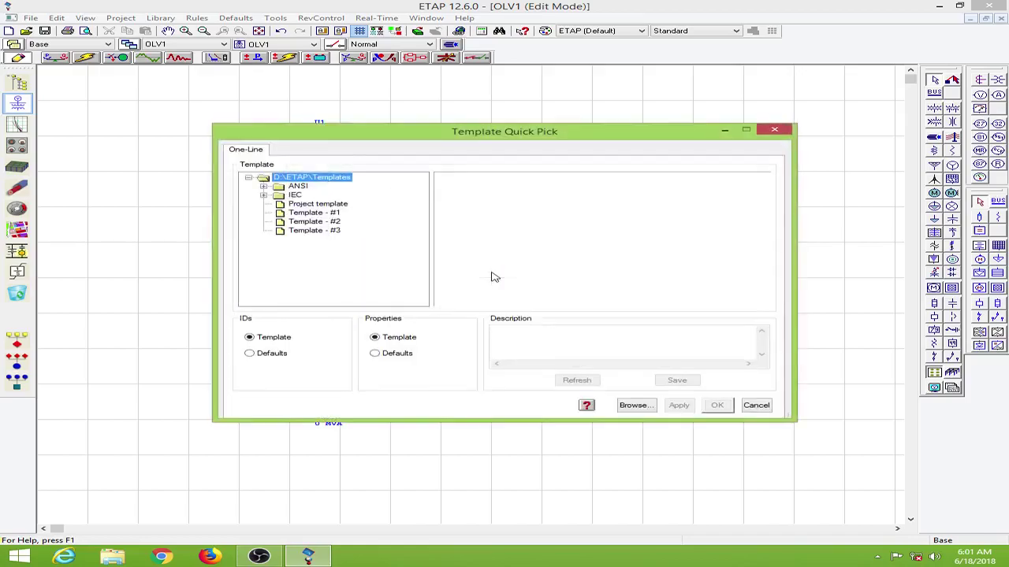
{"action": "left_click_drag", "start_coordinate": [407, 139], "coordinate": [619, 106]}
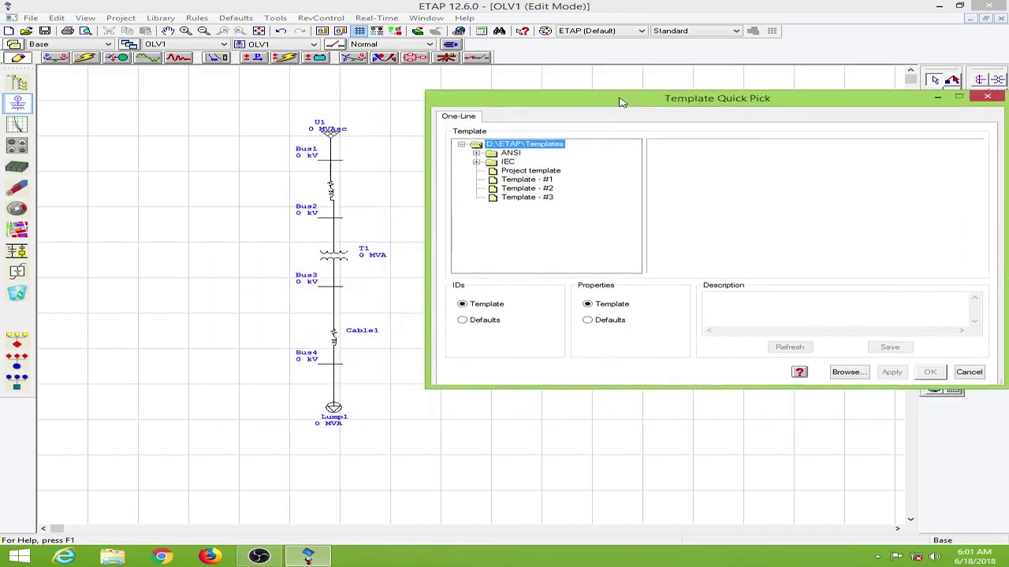
{"action": "left_click", "coordinate": [528, 199]}
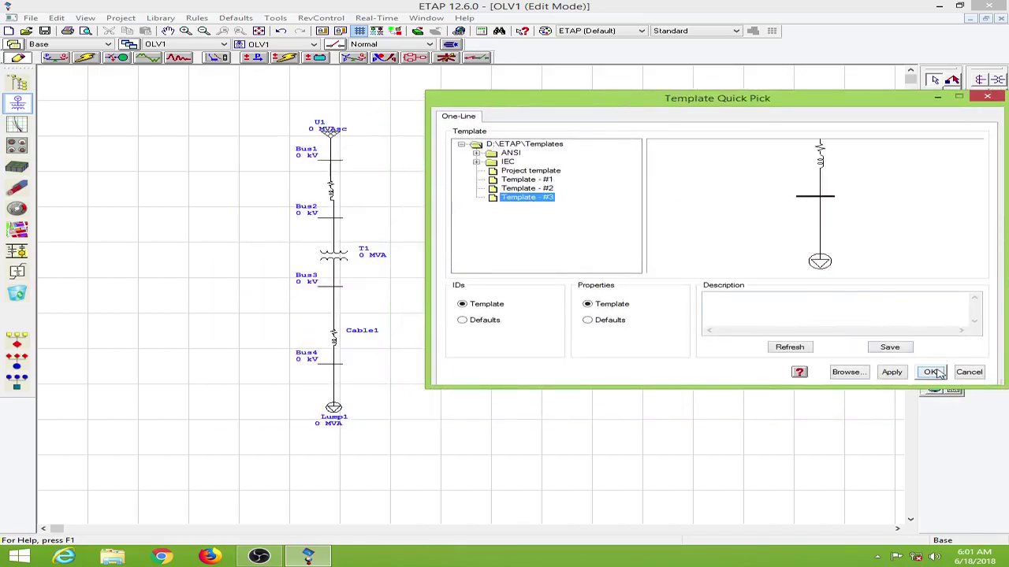
{"action": "left_click", "coordinate": [932, 372]}
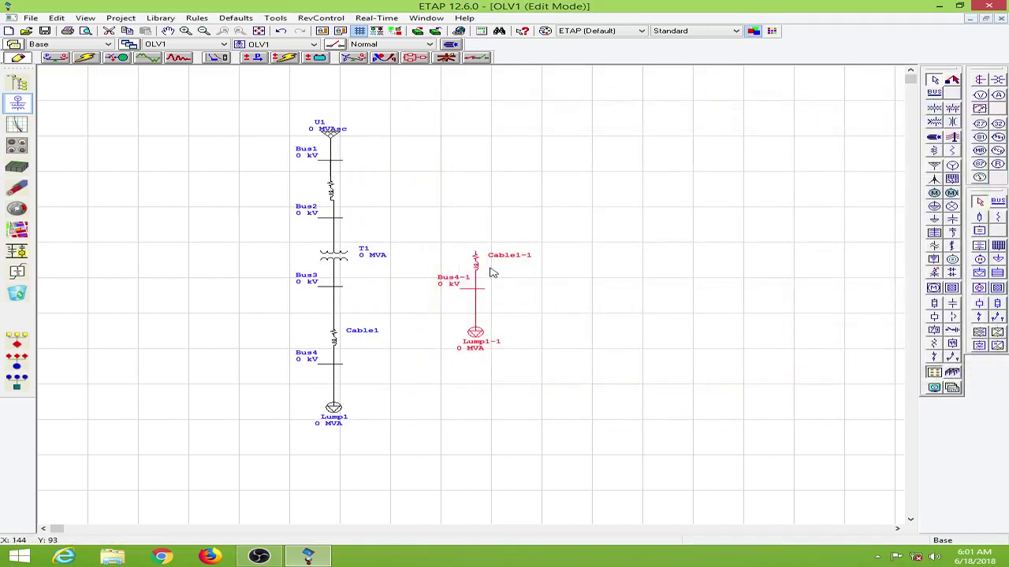
{"action": "left_click", "coordinate": [449, 264]}
Move the Cable1-1, Bus4-1, Lump1-1 copy beside the original and wire Cable1-1 toward Bus3.
{"action": "left_click_drag", "start_coordinate": [432, 232], "coordinate": [539, 392]}
{"action": "left_click_drag", "start_coordinate": [477, 272], "coordinate": [457, 387]}
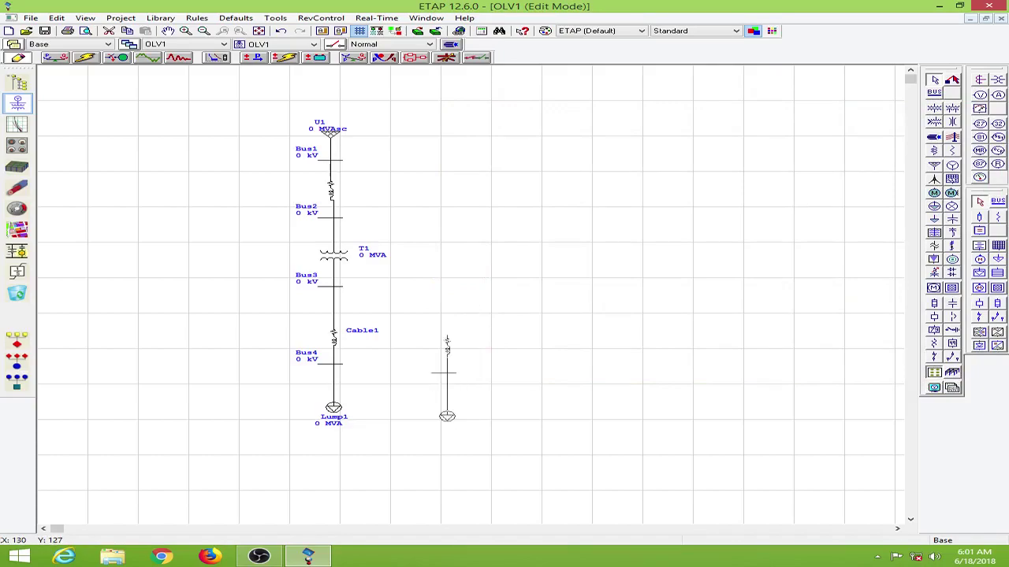
{"action": "left_click", "coordinate": [531, 332]}
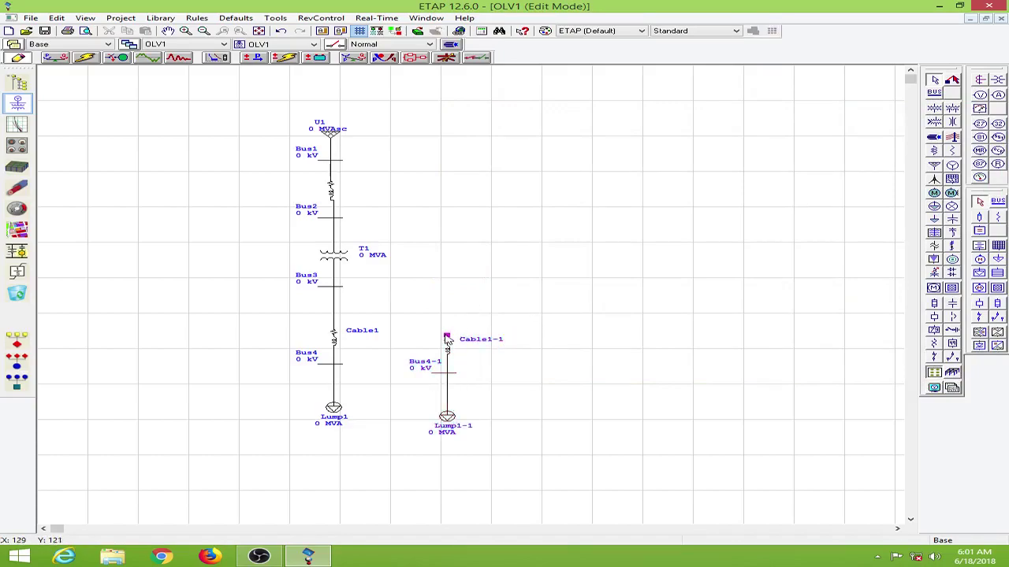
{"action": "left_click_drag", "start_coordinate": [447, 336], "coordinate": [542, 300]}
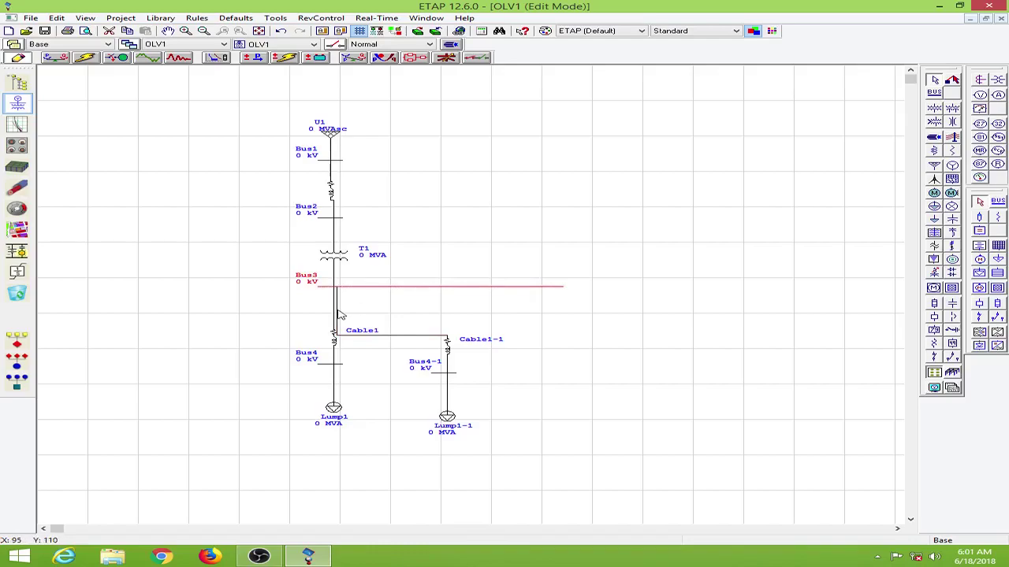
Lengthen Bus3 to the right and hang Cable1-1 straight down from it.
{"action": "left_click_drag", "start_coordinate": [334, 322], "coordinate": [339, 288]}
{"action": "left_click", "coordinate": [373, 340]}
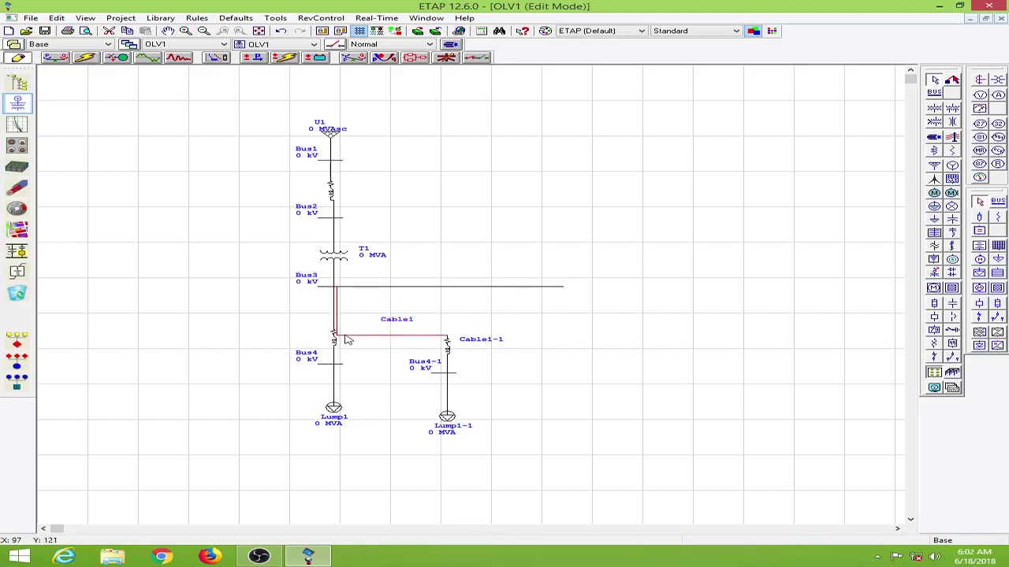
{"action": "left_click_drag", "start_coordinate": [348, 338], "coordinate": [458, 317]}
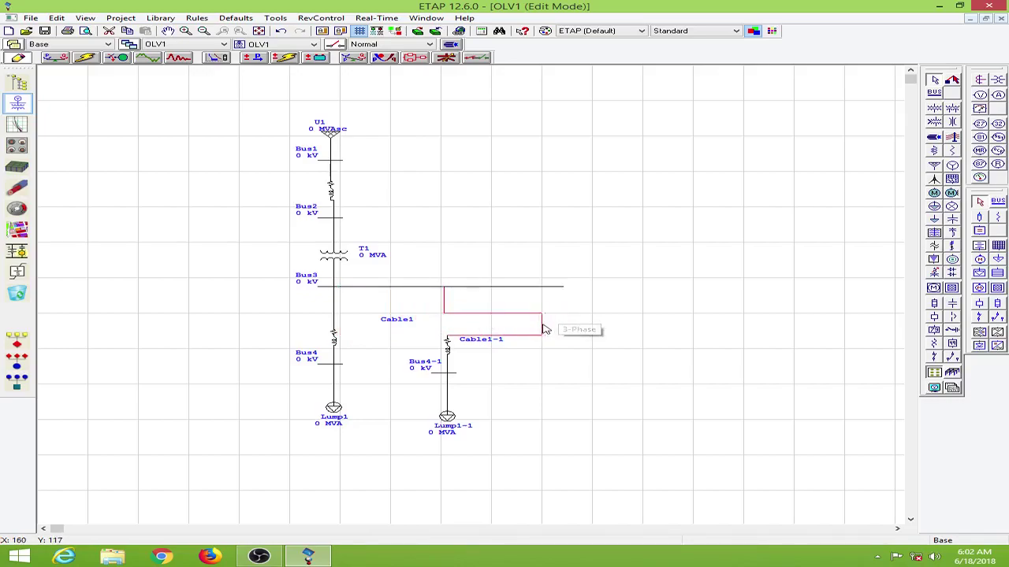
{"action": "left_click_drag", "start_coordinate": [549, 329], "coordinate": [453, 329]}
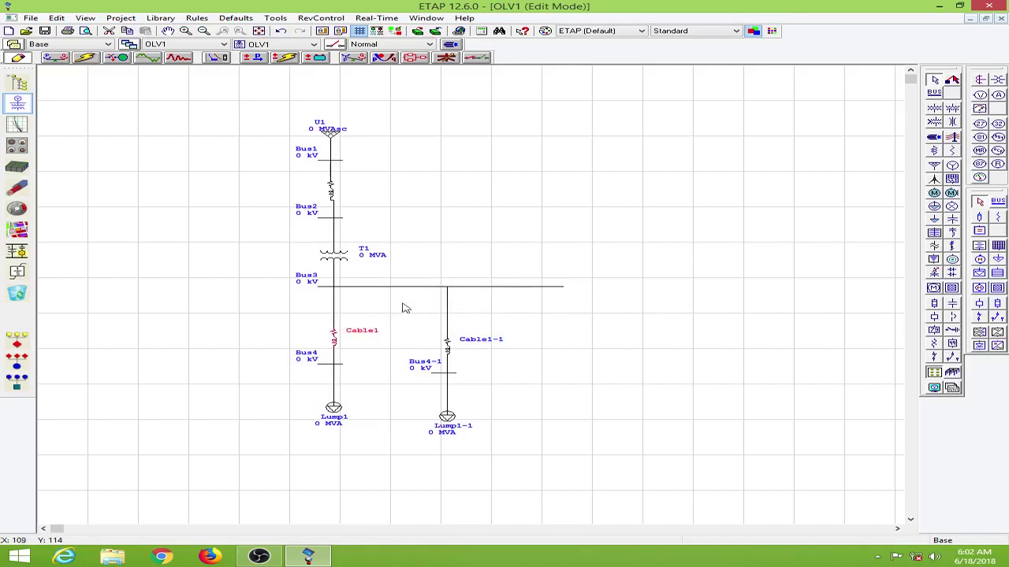
{"action": "left_click", "coordinate": [486, 232]}
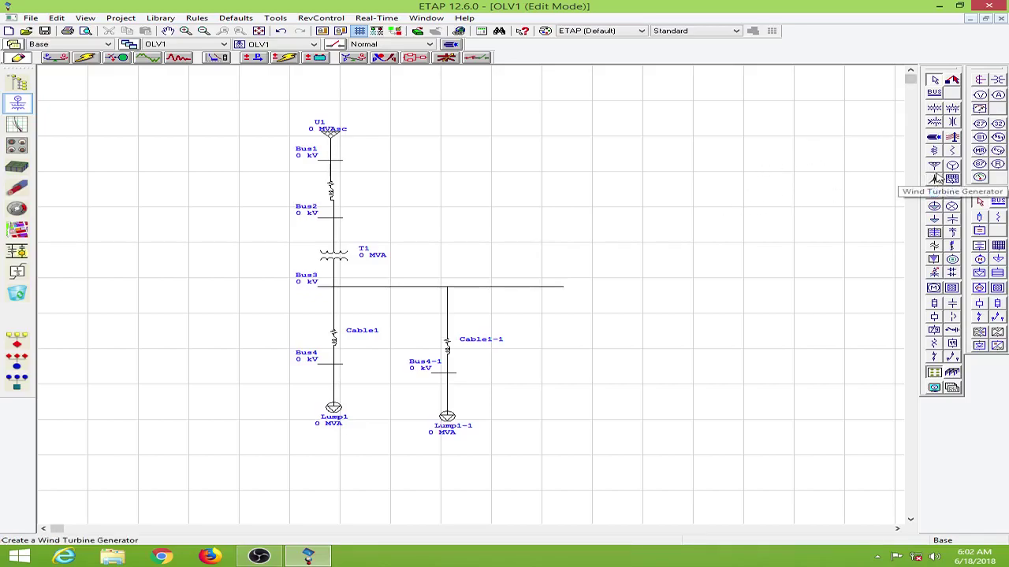
{"action": "left_click", "coordinate": [953, 138]}
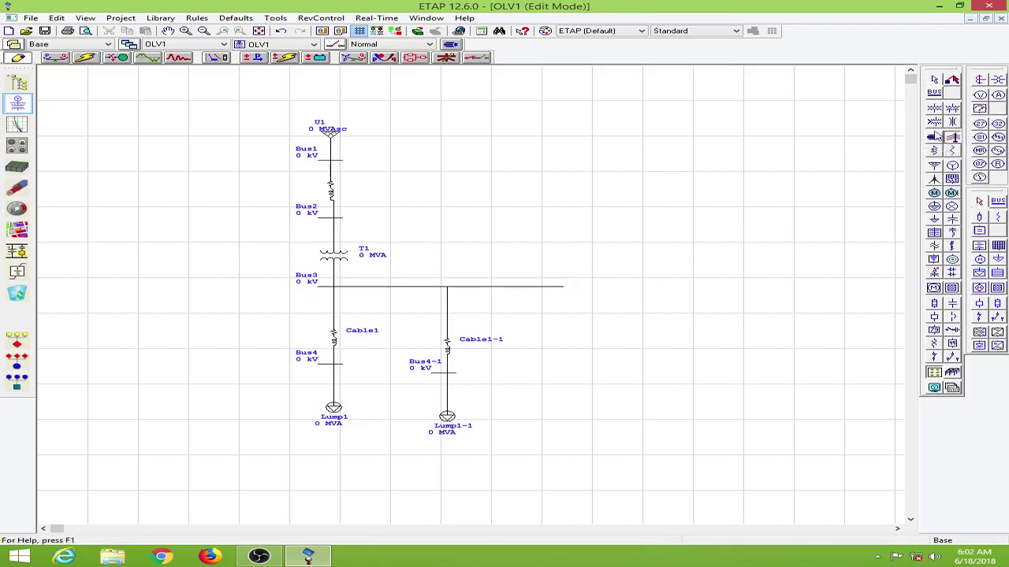
{"action": "left_click", "coordinate": [934, 93]}
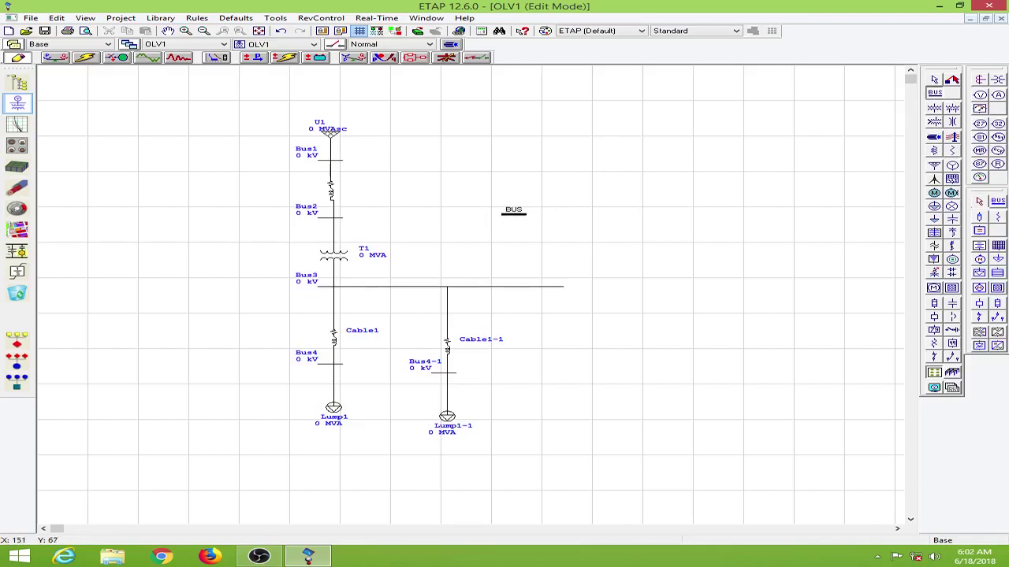
{"action": "left_click", "coordinate": [473, 216]}
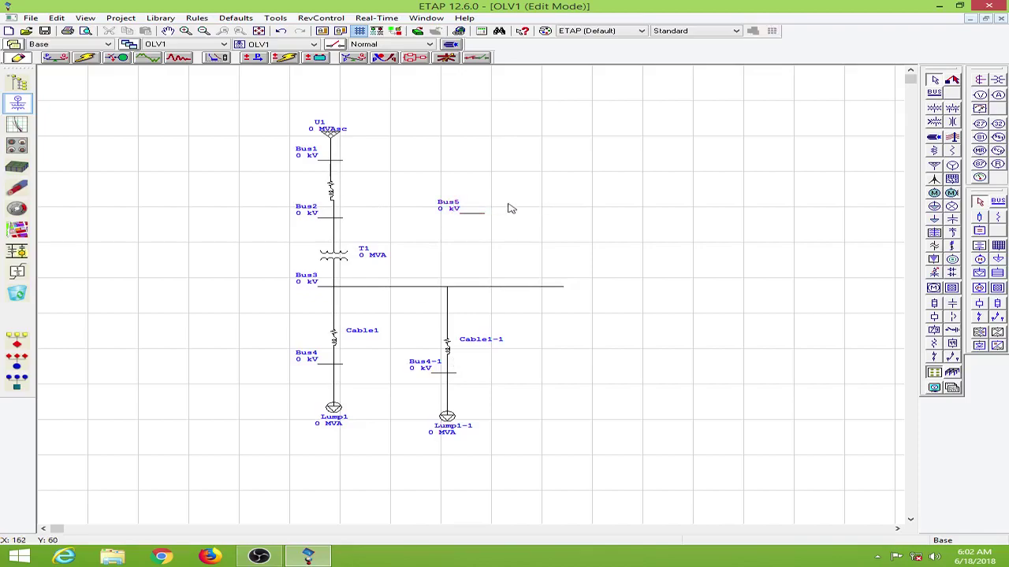
{"action": "left_click_drag", "start_coordinate": [429, 194], "coordinate": [511, 233]}
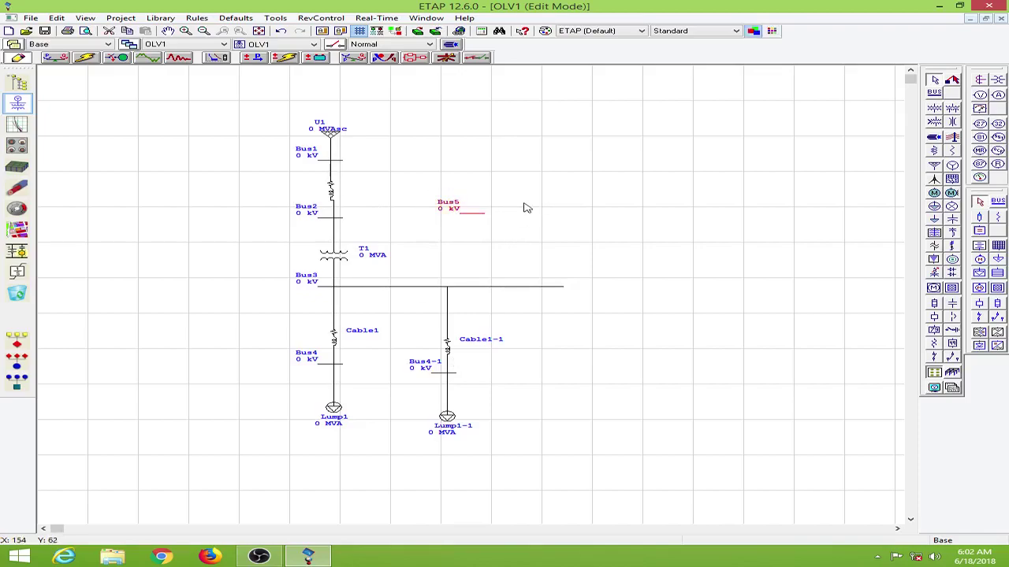
{"action": "key", "text": "Delete"}
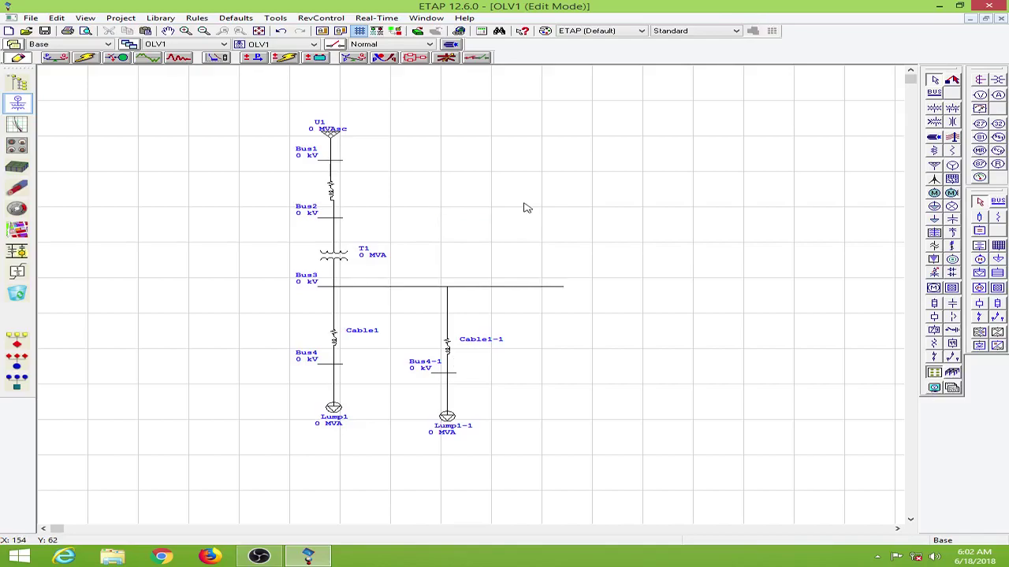
{"action": "left_click", "coordinate": [18, 293]}
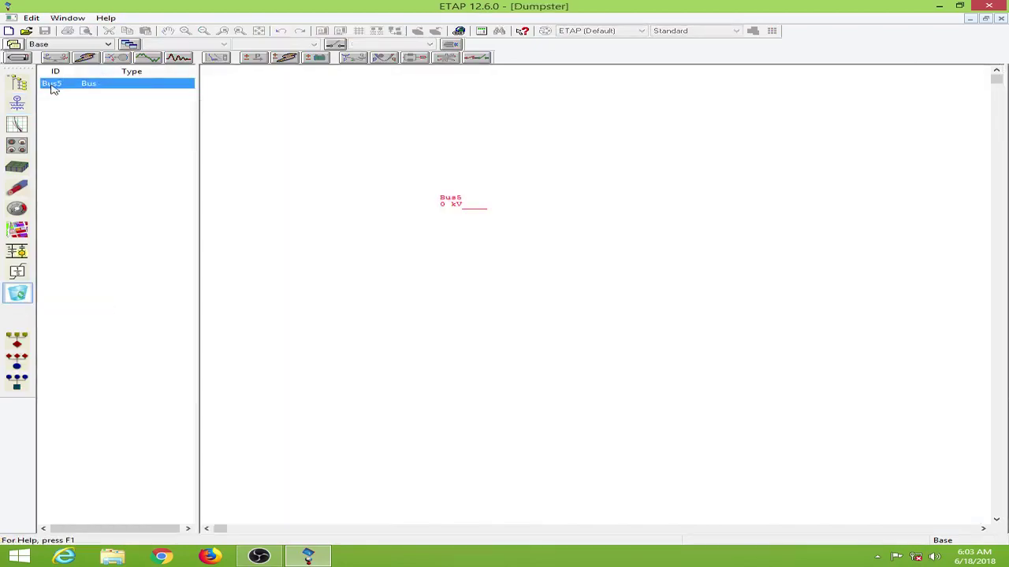
{"action": "left_click", "coordinate": [180, 119]}
{"action": "left_click_drag", "start_coordinate": [407, 172], "coordinate": [561, 255]}
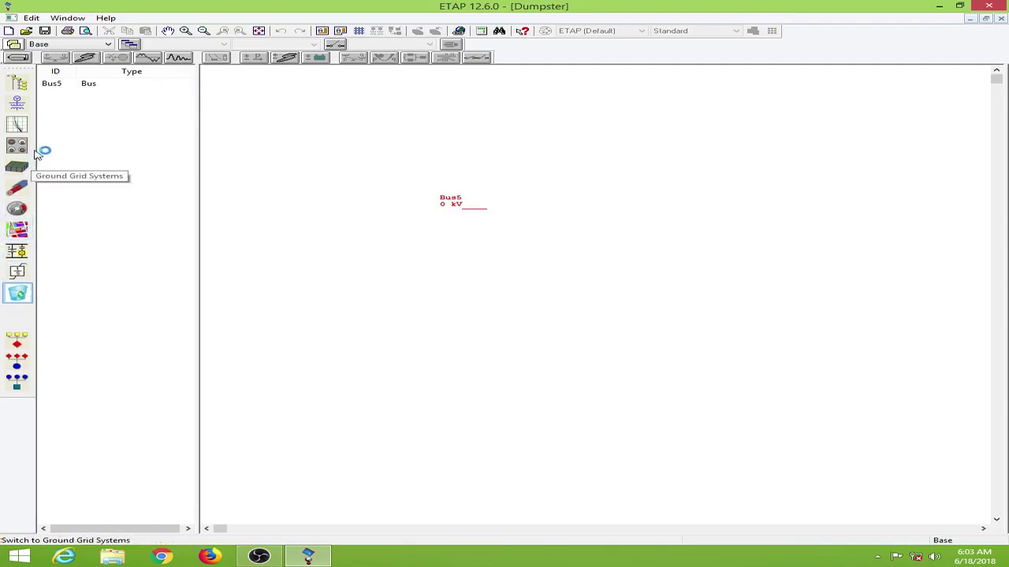
{"action": "left_click", "coordinate": [18, 103]}
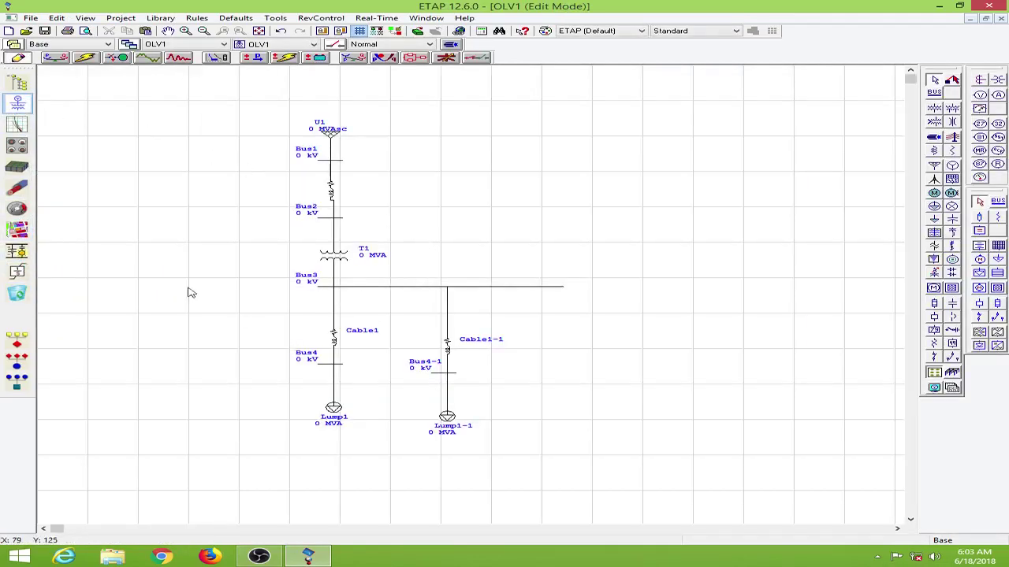
{"action": "left_click", "coordinate": [17, 294]}
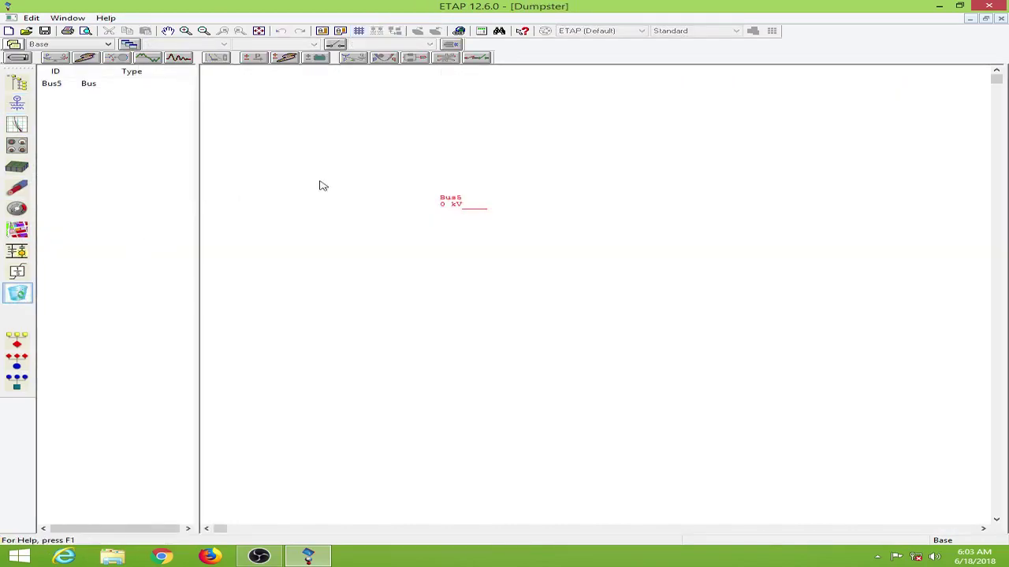
{"action": "left_click", "coordinate": [71, 85]}
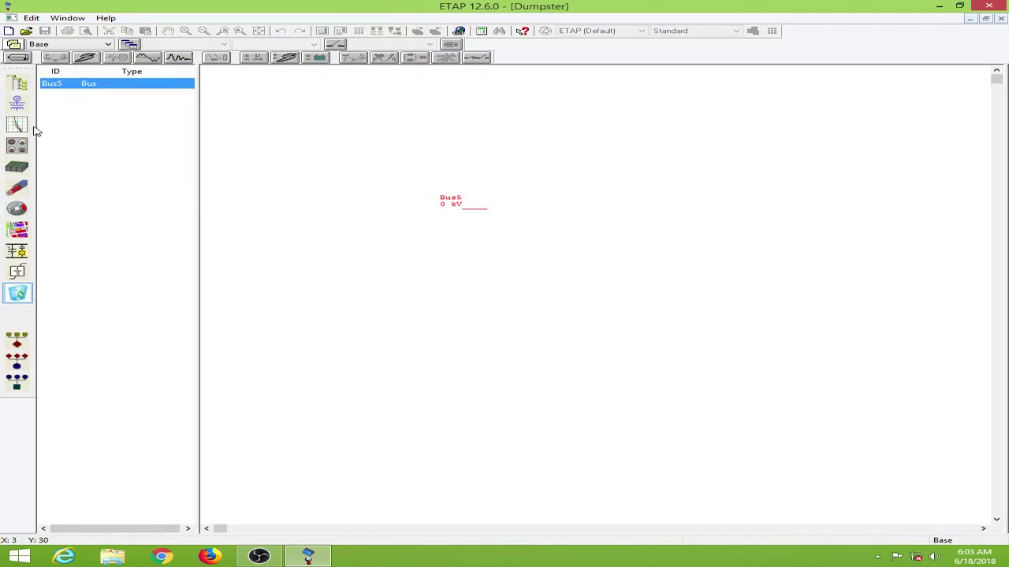
{"action": "left_click", "coordinate": [17, 103]}
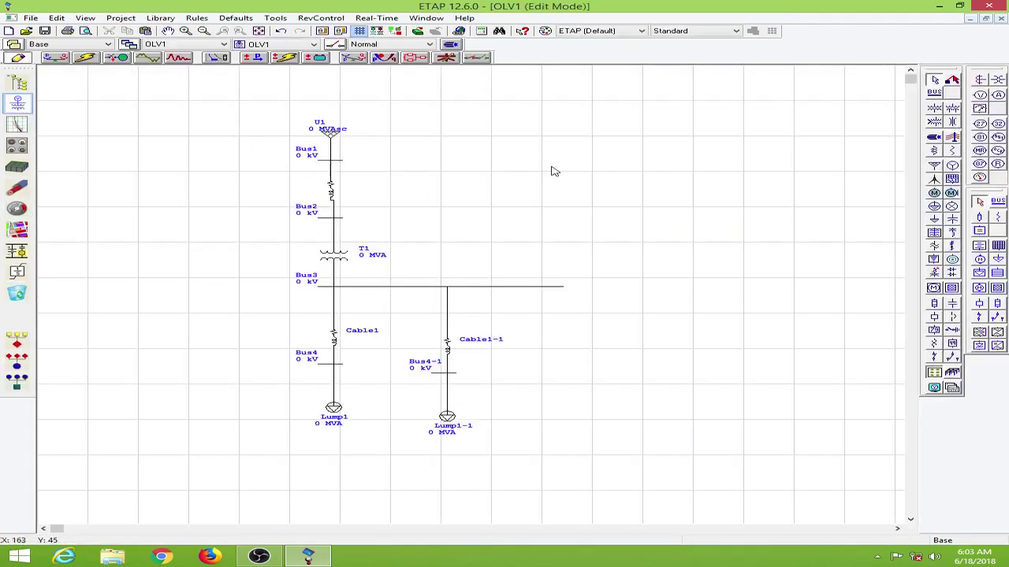
Paste Bus6 to the upper right of Bus3, then show the Dumpster listing Bus5.
{"action": "key", "text": "ctrl+v"}
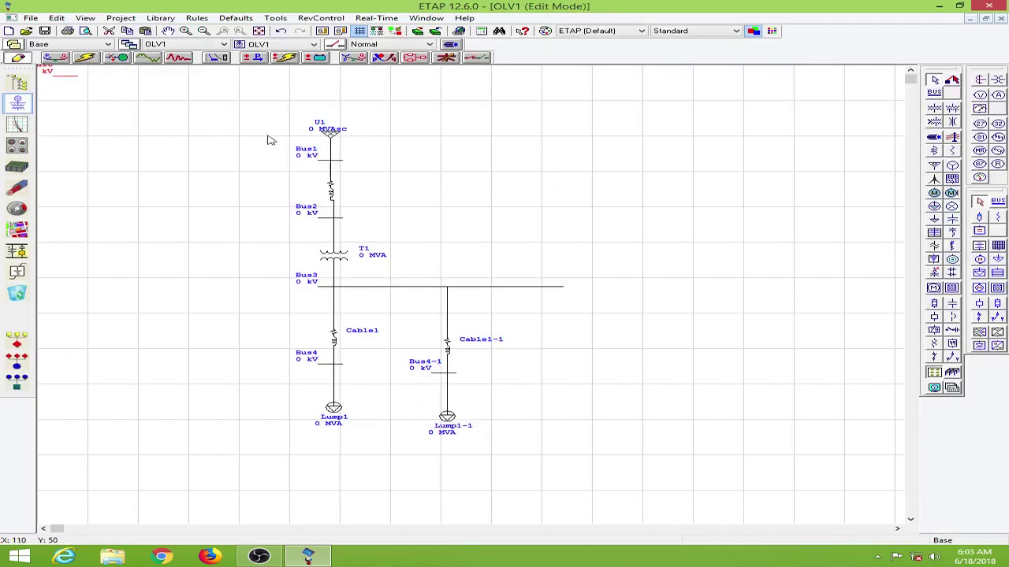
{"action": "left_click_drag", "start_coordinate": [59, 75], "coordinate": [100, 87]}
{"action": "left_click", "coordinate": [550, 222]}
{"action": "left_click_drag", "start_coordinate": [499, 194], "coordinate": [628, 263]}
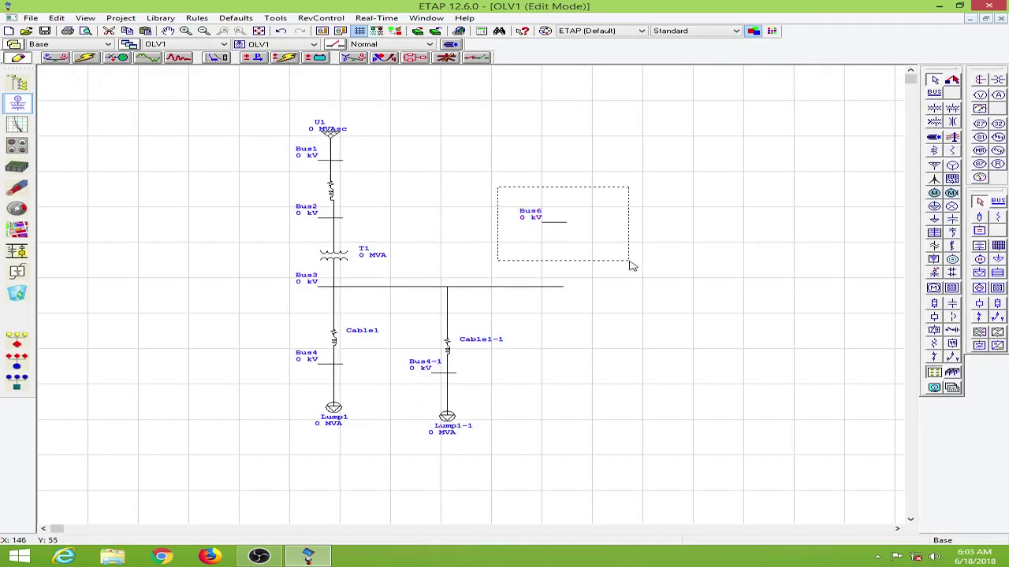
{"action": "left_click", "coordinate": [576, 201]}
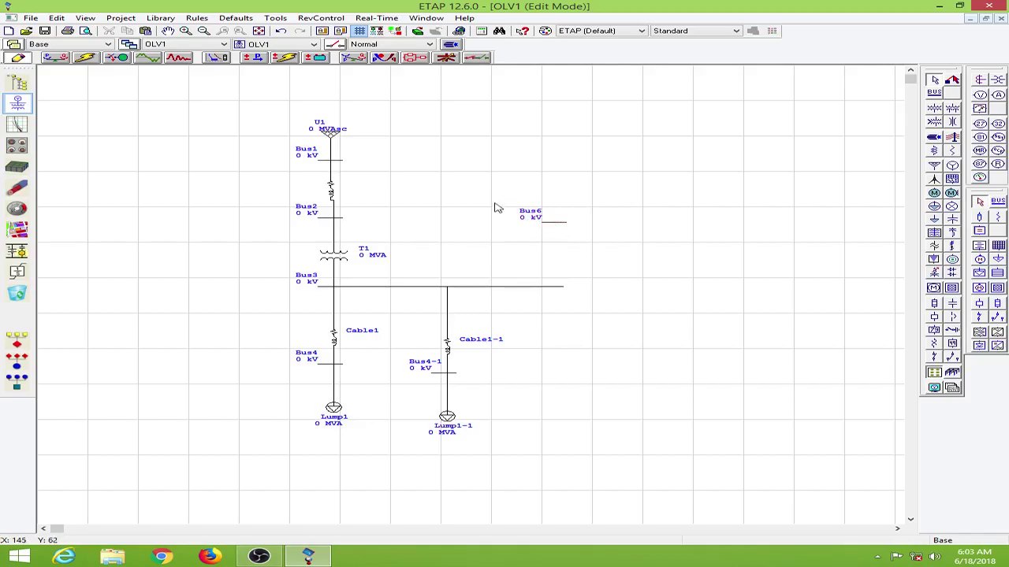
{"action": "left_click_drag", "start_coordinate": [492, 185], "coordinate": [574, 238]}
{"action": "left_click", "coordinate": [468, 230]}
{"action": "left_click", "coordinate": [26, 300]}
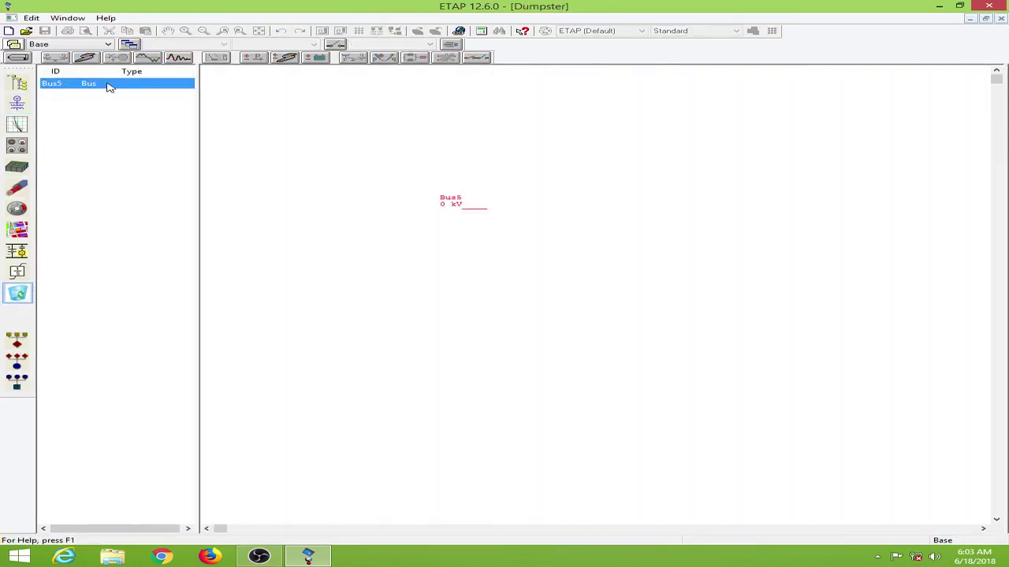
Back on OLV1 with Bus6 selected, permanently delete Bus5 from the Dumpster.
{"action": "left_click", "coordinate": [17, 103]}
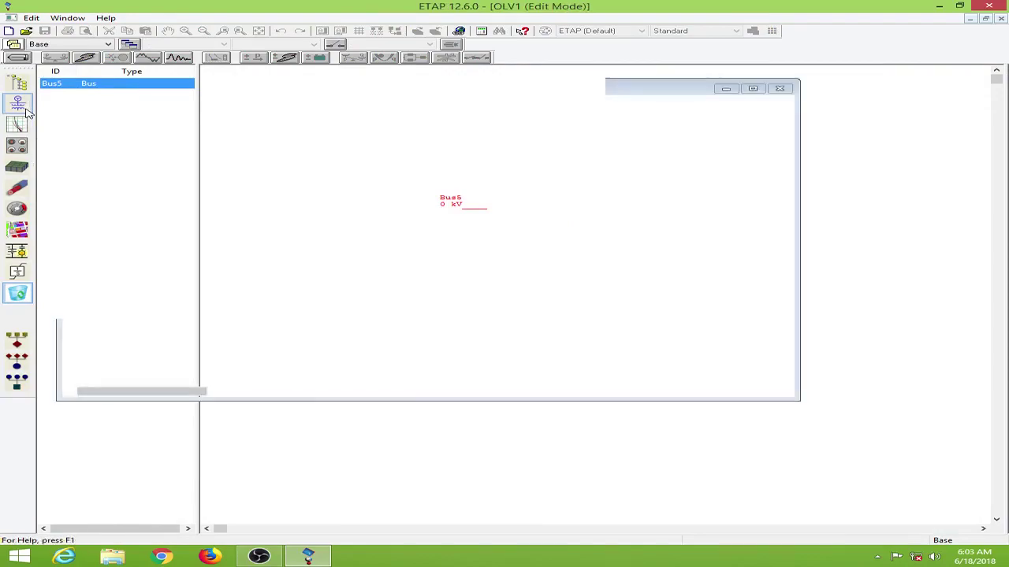
{"action": "left_click_drag", "start_coordinate": [498, 192], "coordinate": [614, 247]}
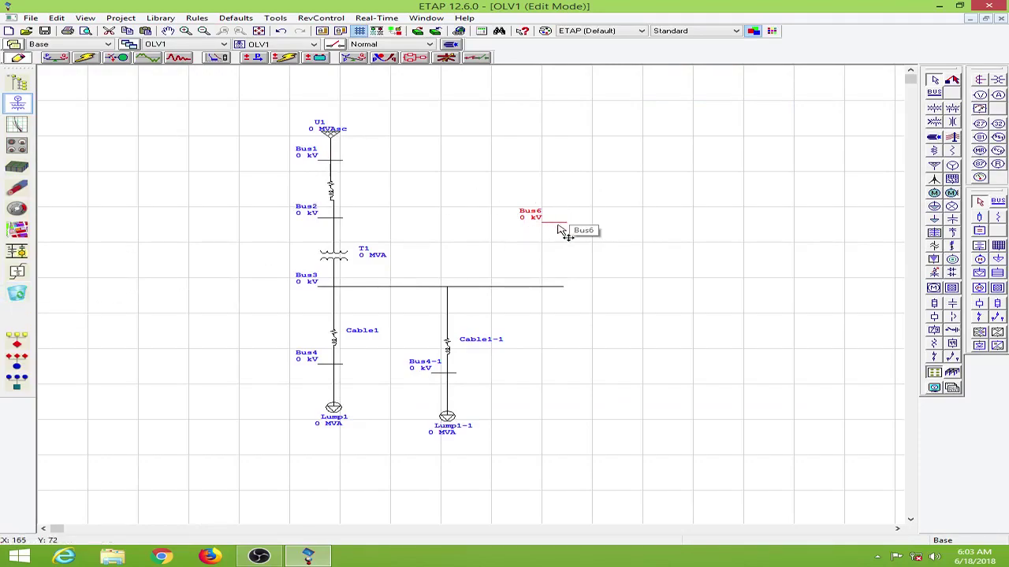
{"action": "left_click", "coordinate": [600, 229]}
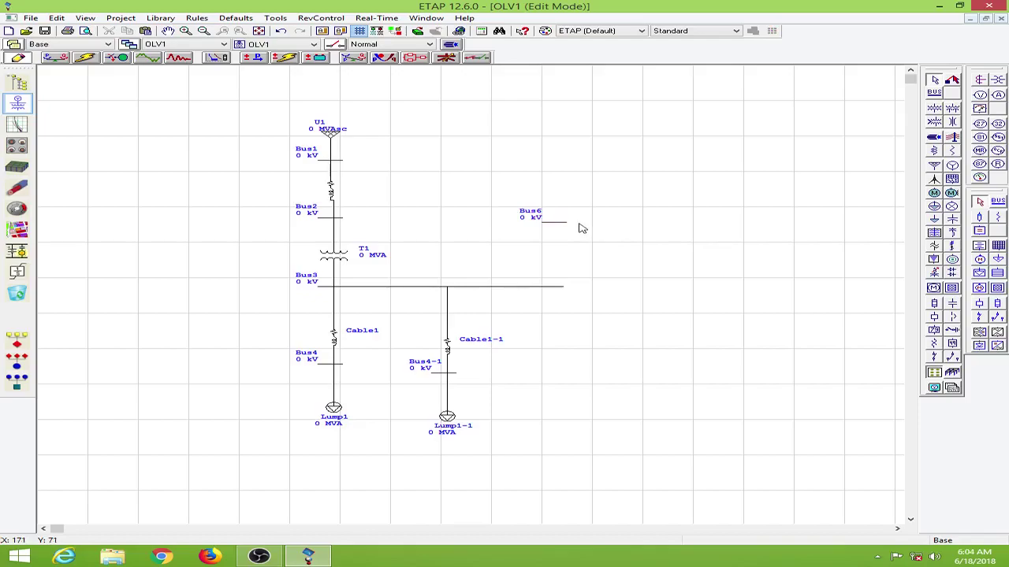
{"action": "left_click", "coordinate": [535, 219]}
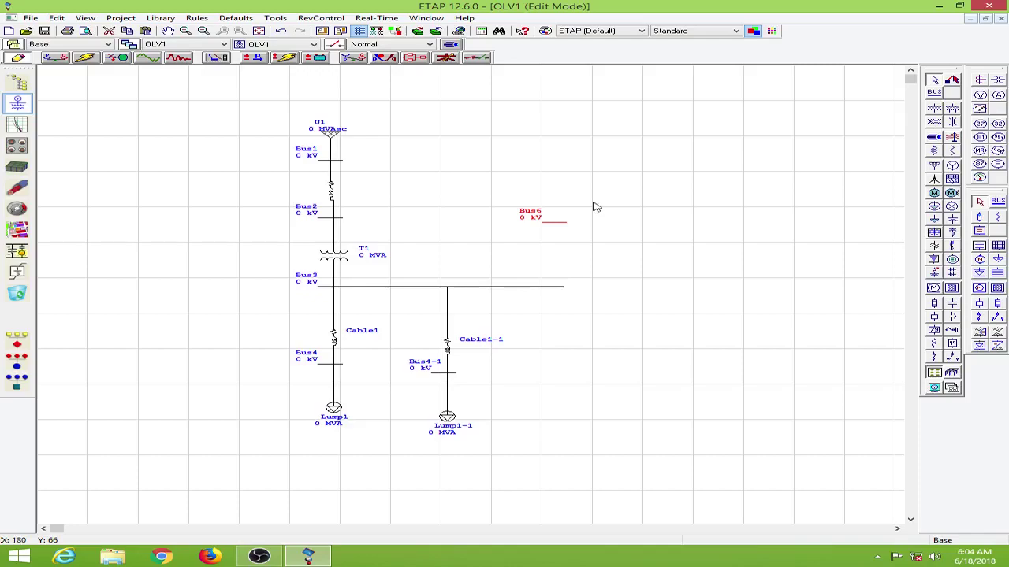
{"action": "left_click", "coordinate": [17, 293]}
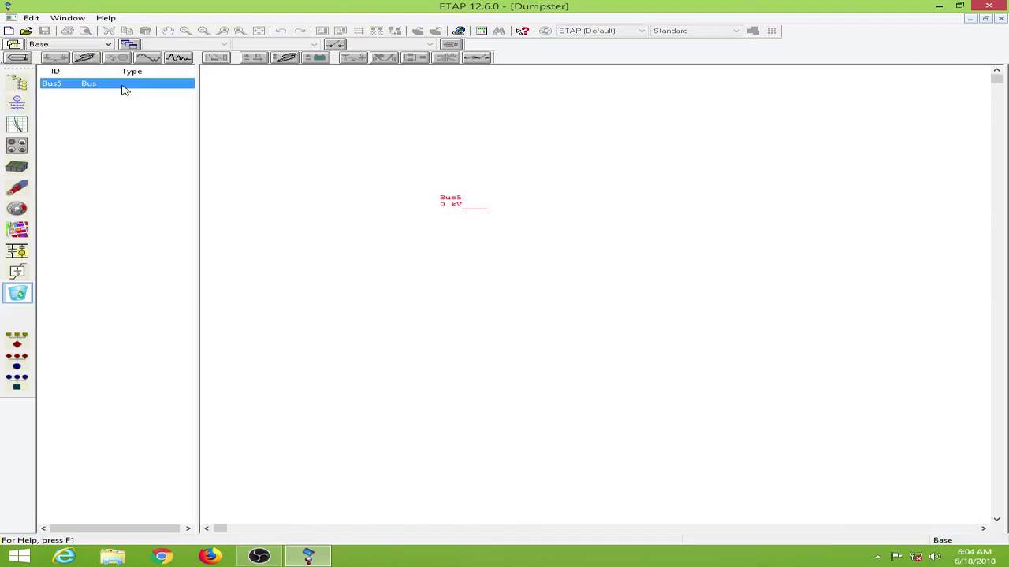
{"action": "key", "text": "Delete"}
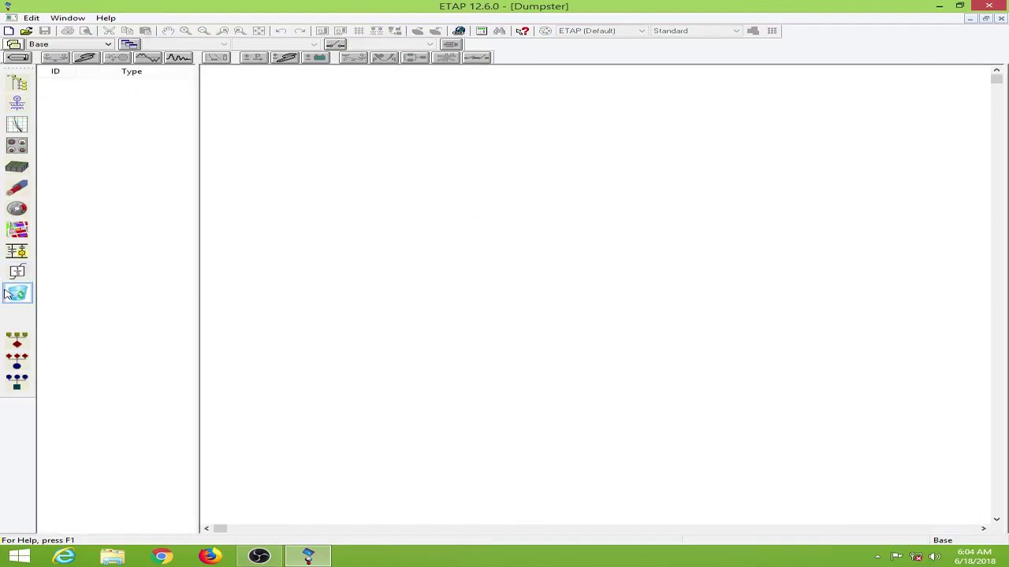
On OLV1, place a new bus, Bus5, to the left of Bus6.
{"action": "left_click", "coordinate": [17, 104]}
{"action": "left_click", "coordinate": [934, 92]}
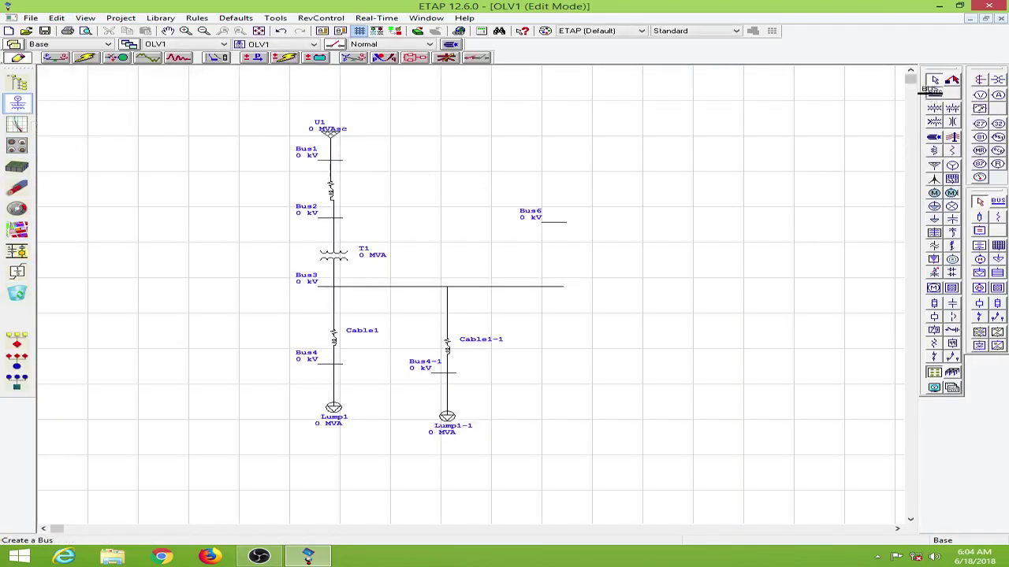
{"action": "left_click", "coordinate": [475, 200]}
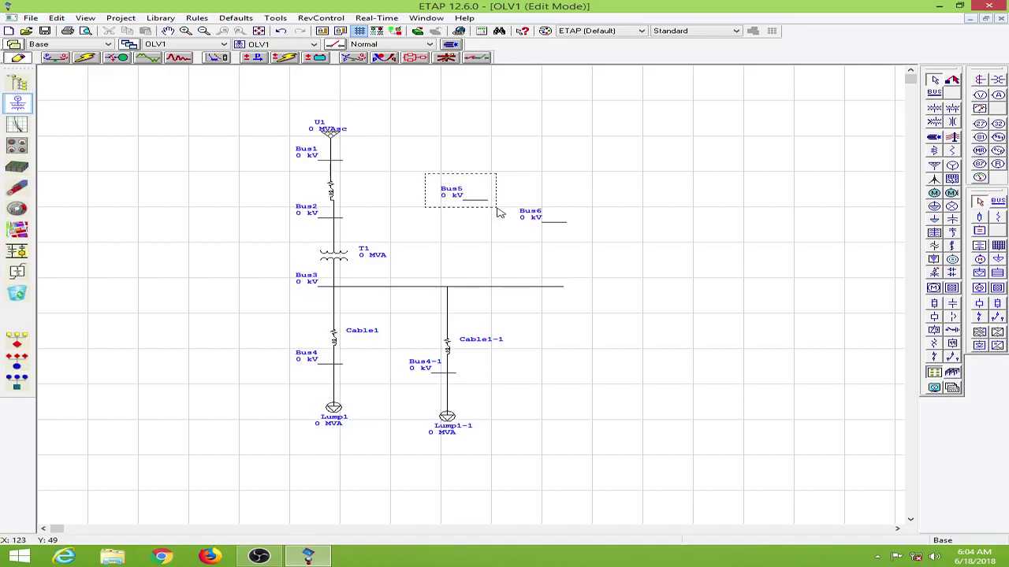
Delete Bus5 and Bus6 together and select them as SubOL1 in the Dumpster.
{"action": "left_click_drag", "start_coordinate": [497, 209], "coordinate": [497, 209]}
{"action": "left_click_drag", "start_coordinate": [433, 173], "coordinate": [577, 230]}
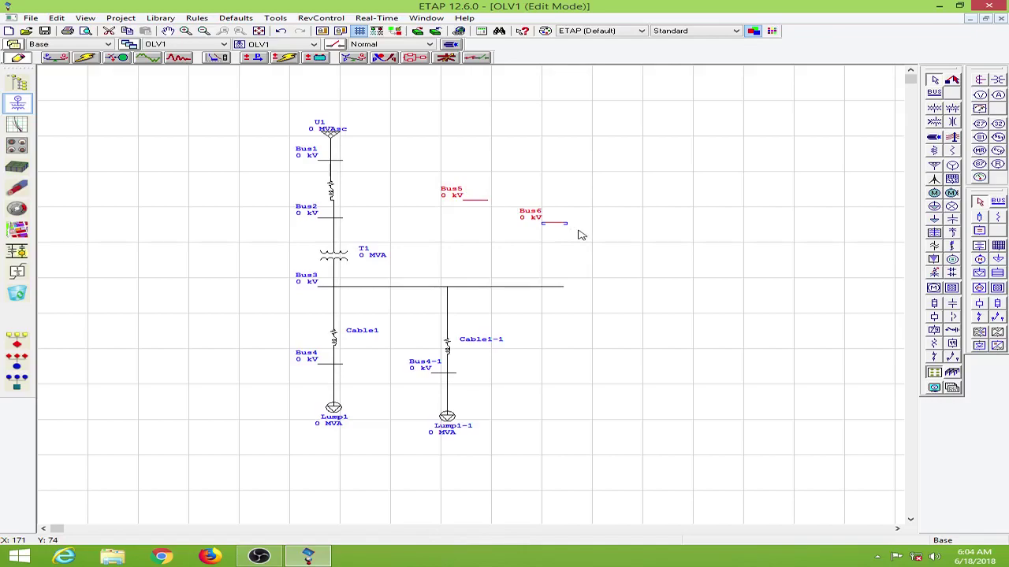
{"action": "key", "text": "Delete"}
{"action": "left_click", "coordinate": [17, 293]}
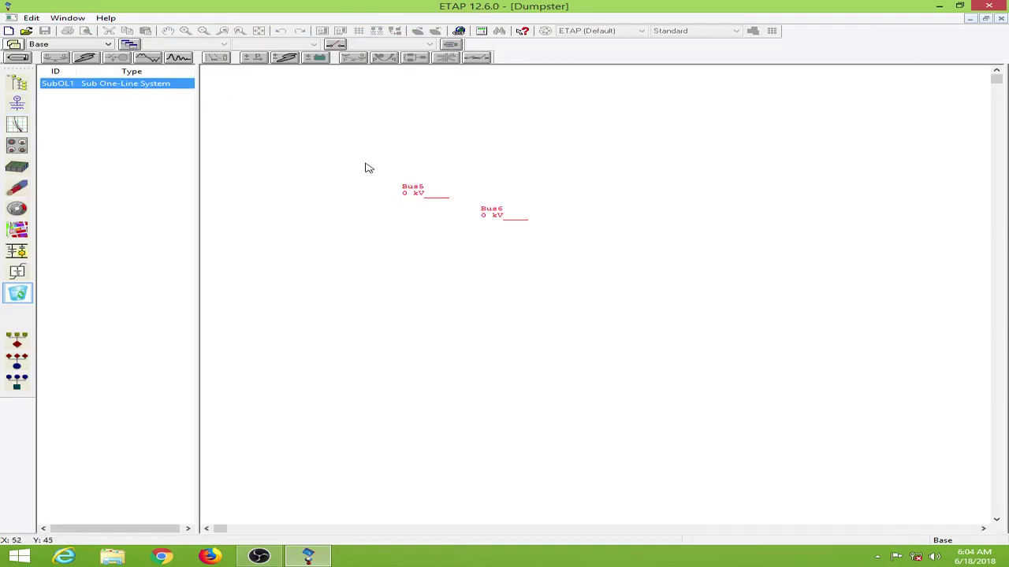
{"action": "left_click_drag", "start_coordinate": [368, 166], "coordinate": [610, 279]}
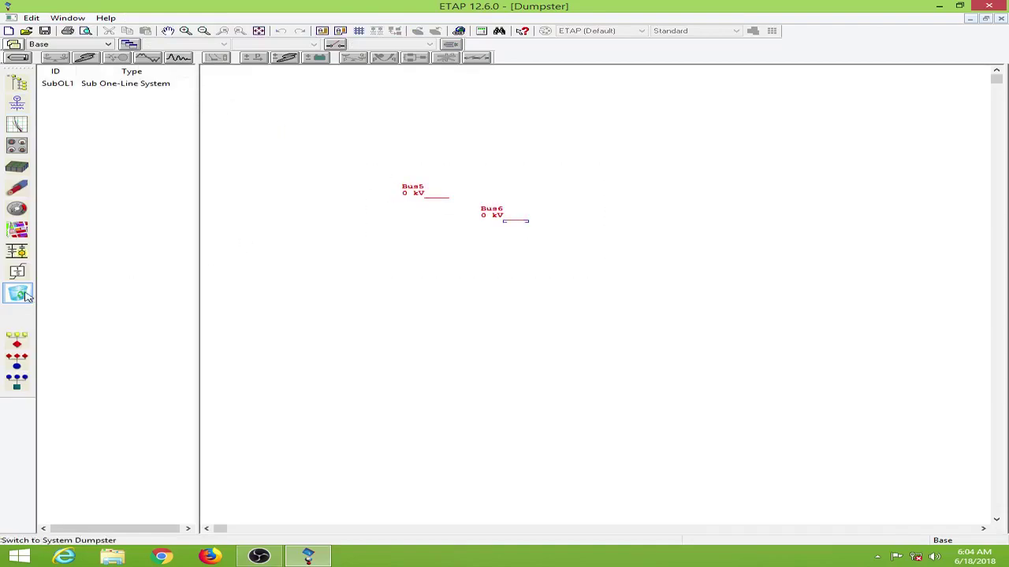
On OLV1, place composite network Network1 right of Bus4-1 and wire its pin to Bus3.
{"action": "left_click", "coordinate": [26, 103]}
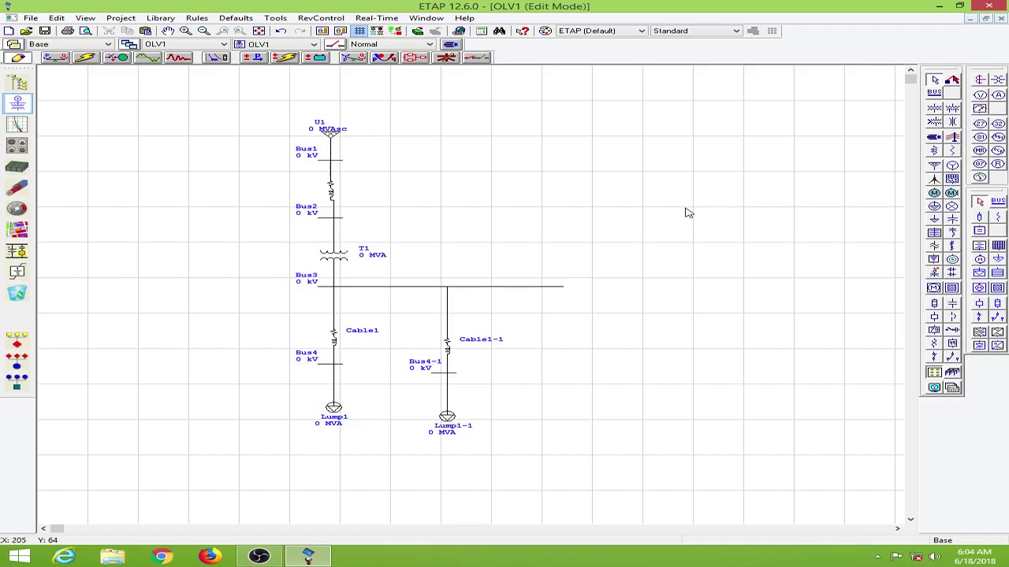
{"action": "left_click", "coordinate": [953, 290]}
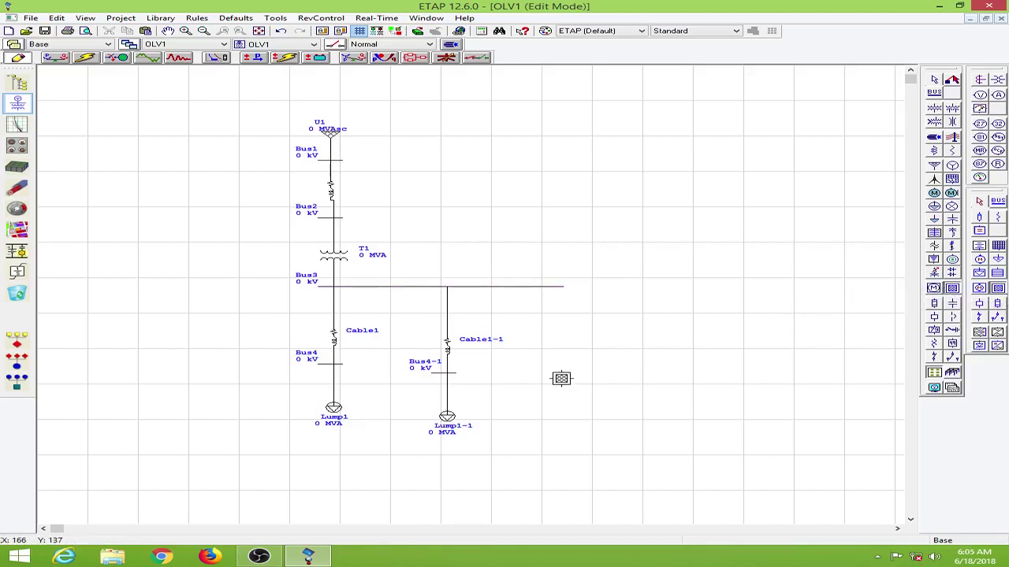
{"action": "left_click", "coordinate": [562, 379]}
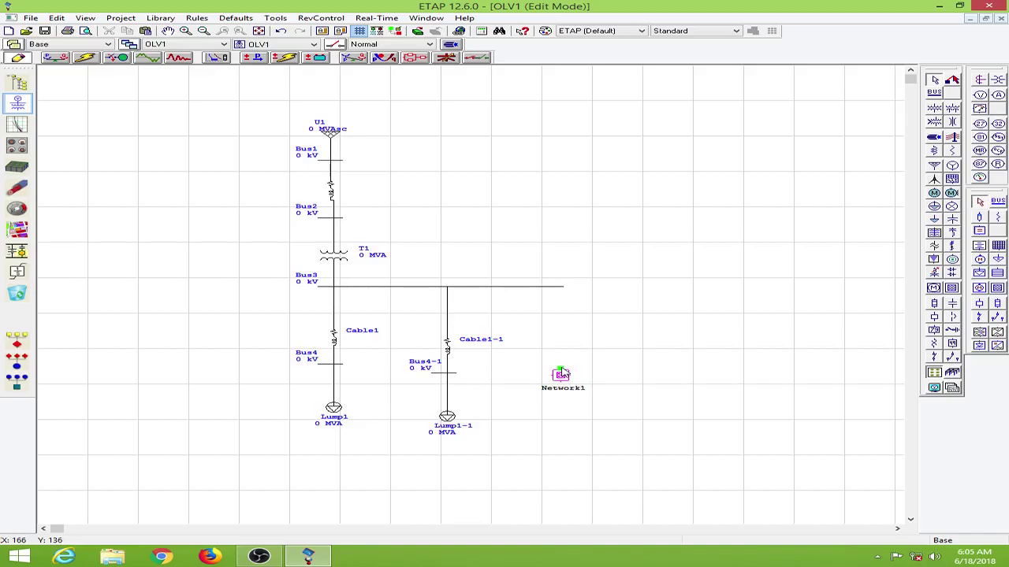
{"action": "left_click_drag", "start_coordinate": [561, 374], "coordinate": [563, 292]}
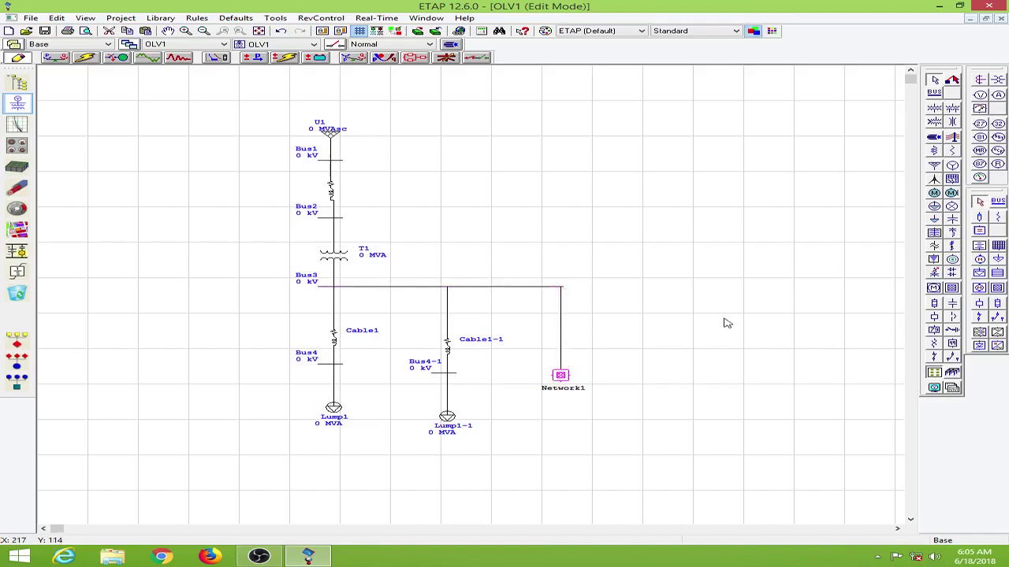
Inside Network1, show grid lines and add static load Load1 wired to the Bus3 pin.
{"action": "double_click", "coordinate": [563, 378]}
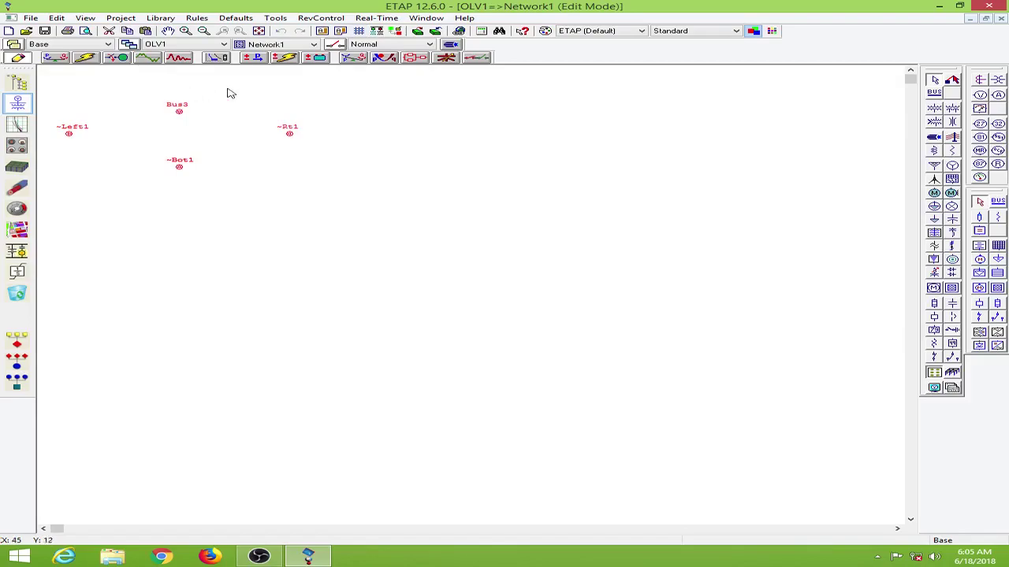
{"action": "left_click", "coordinate": [359, 32]}
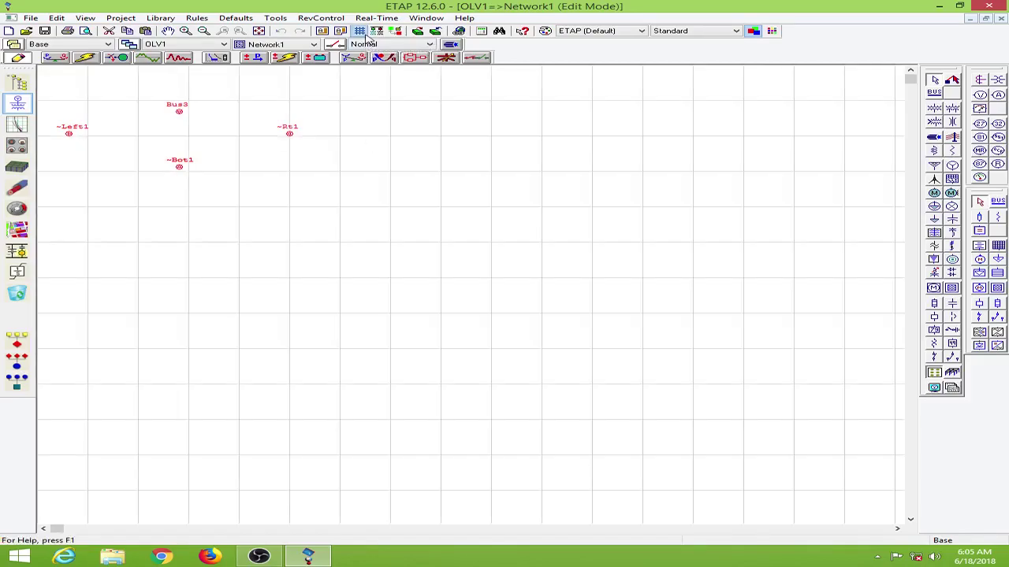
{"action": "left_click", "coordinate": [936, 219]}
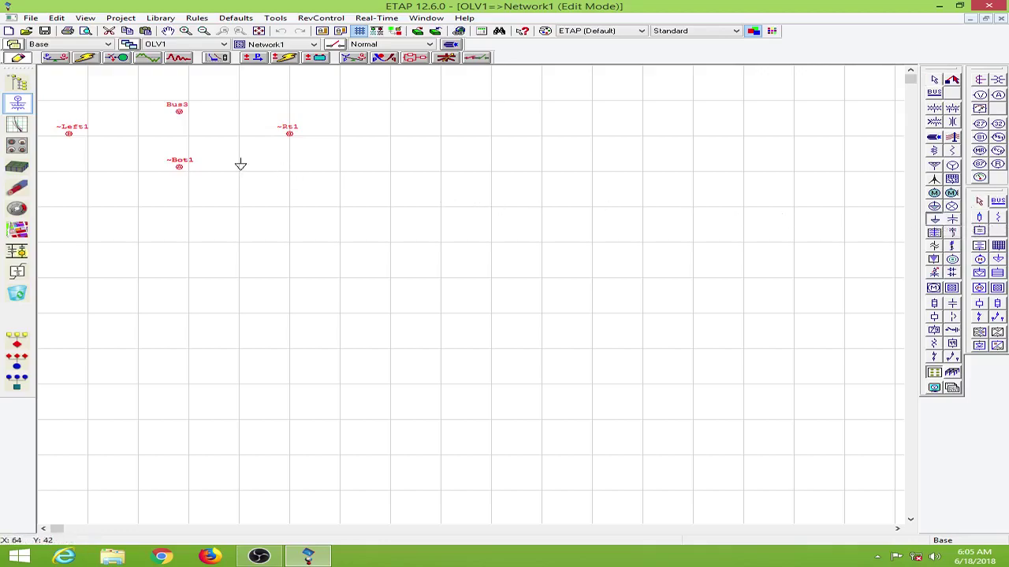
{"action": "left_click", "coordinate": [397, 193]}
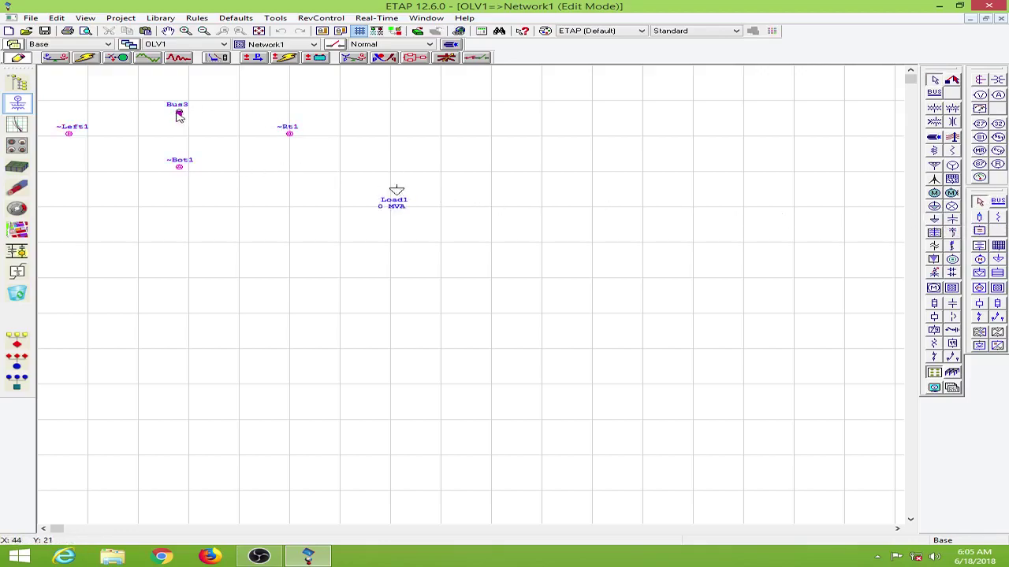
{"action": "left_click_drag", "start_coordinate": [179, 115], "coordinate": [260, 91]}
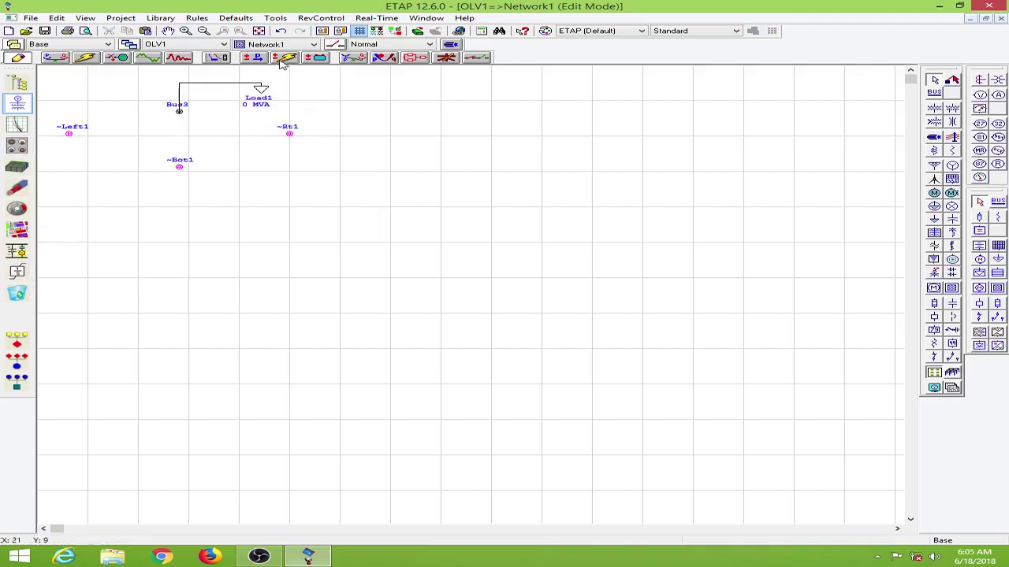
Return to OLV1 via the Window menu, reopen Network1 to check it, then go back to OLV1.
{"action": "left_click", "coordinate": [426, 18]}
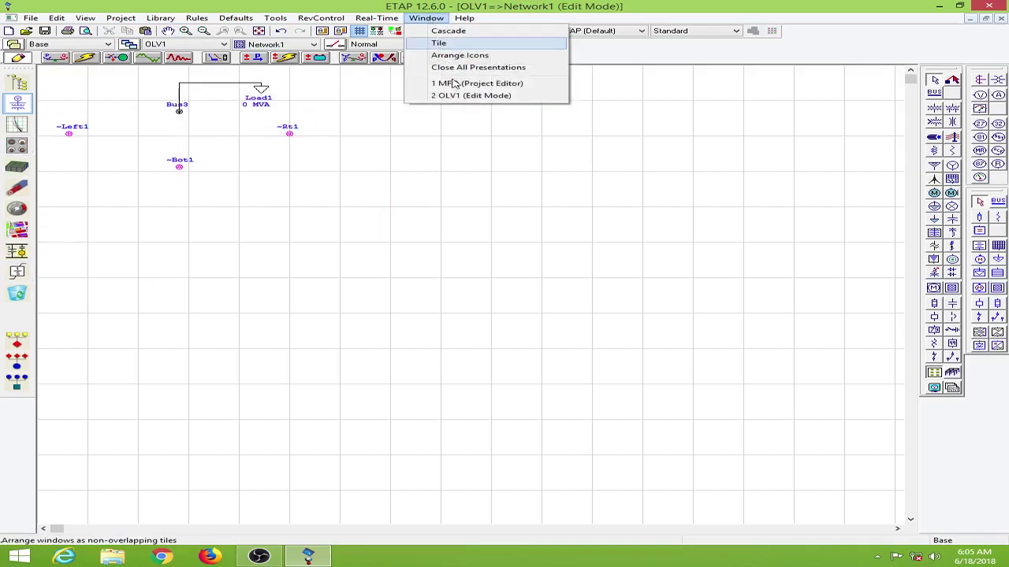
{"action": "left_click", "coordinate": [473, 97]}
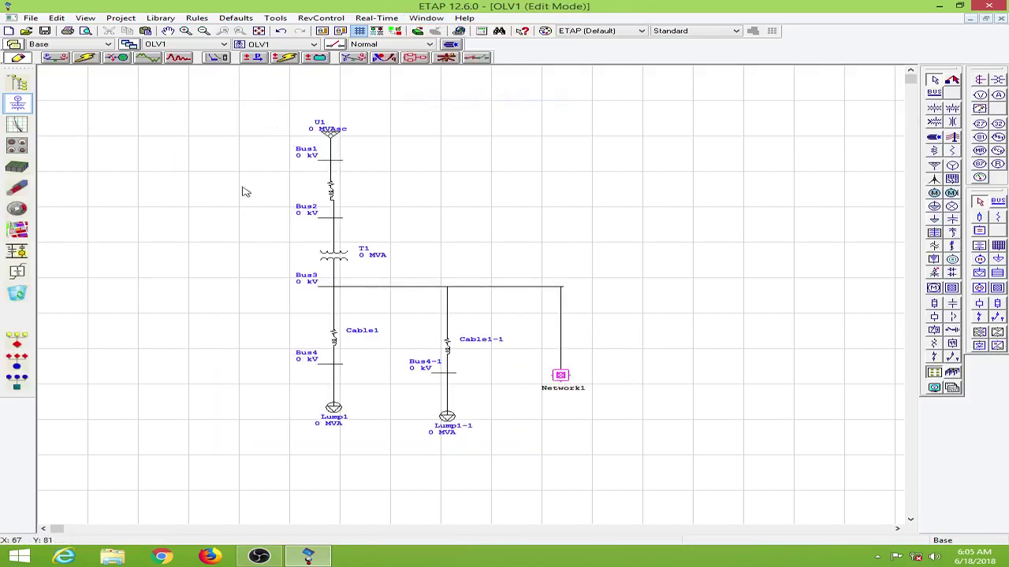
{"action": "left_click", "coordinate": [561, 377]}
{"action": "double_click", "coordinate": [561, 377]}
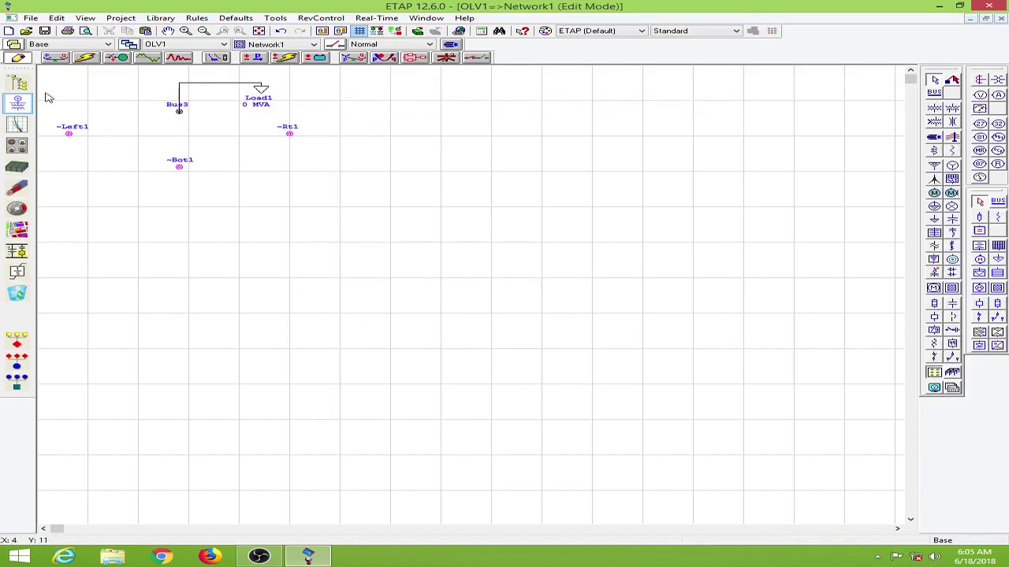
{"action": "left_click", "coordinate": [426, 18]}
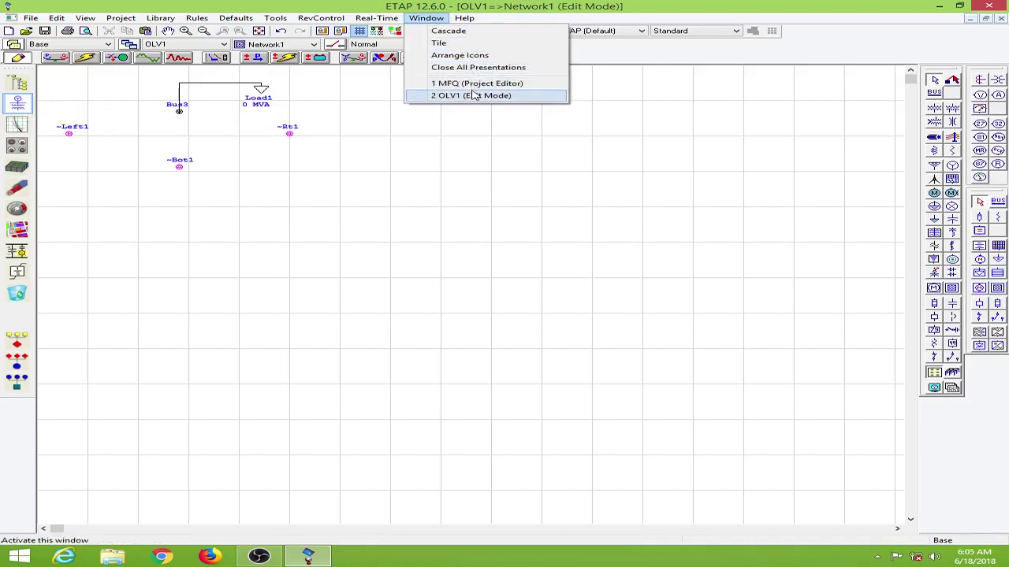
{"action": "left_click", "coordinate": [471, 95]}
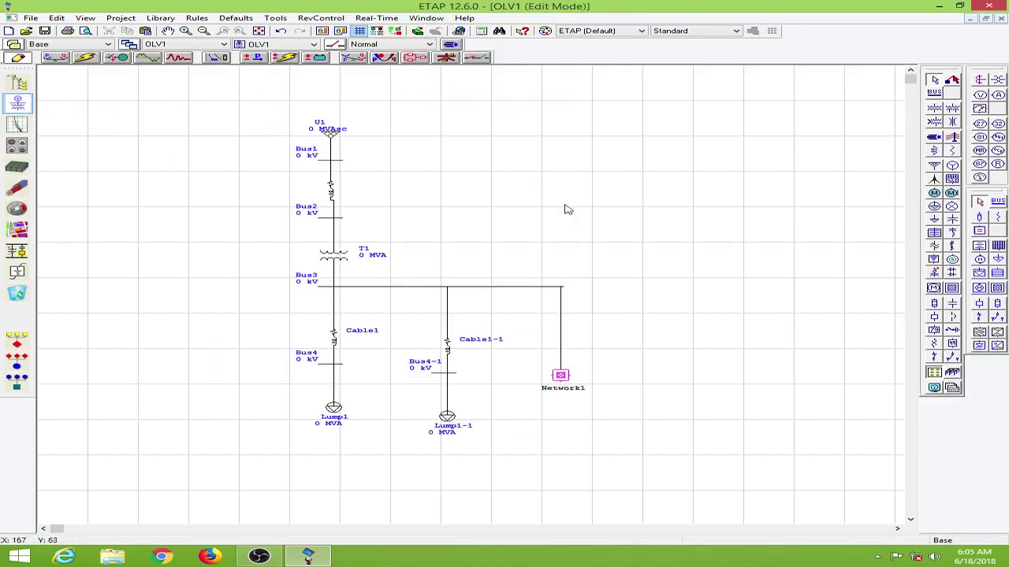